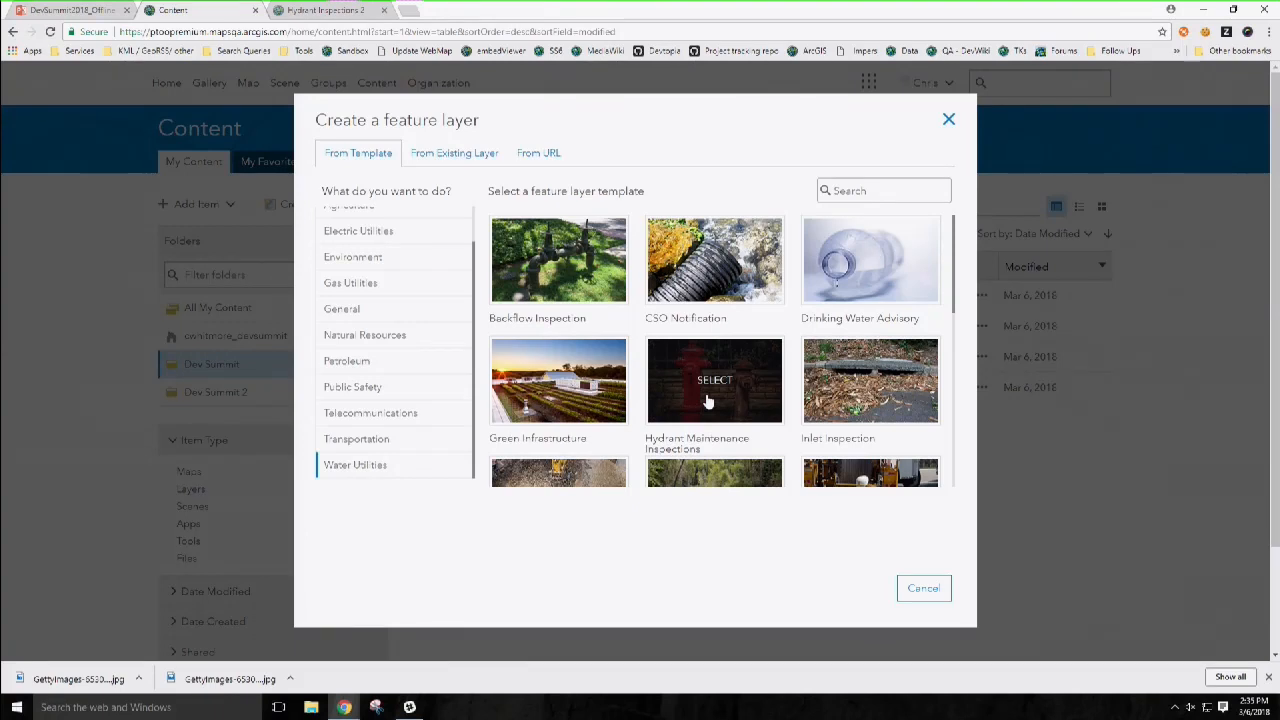
# - Set up a feature layer from the Hydrant Maintenance Inspections template, choosing GPS receiver information capture and shifting its map extent southwest over the Pacific coast
pyautogui.click(706, 400)
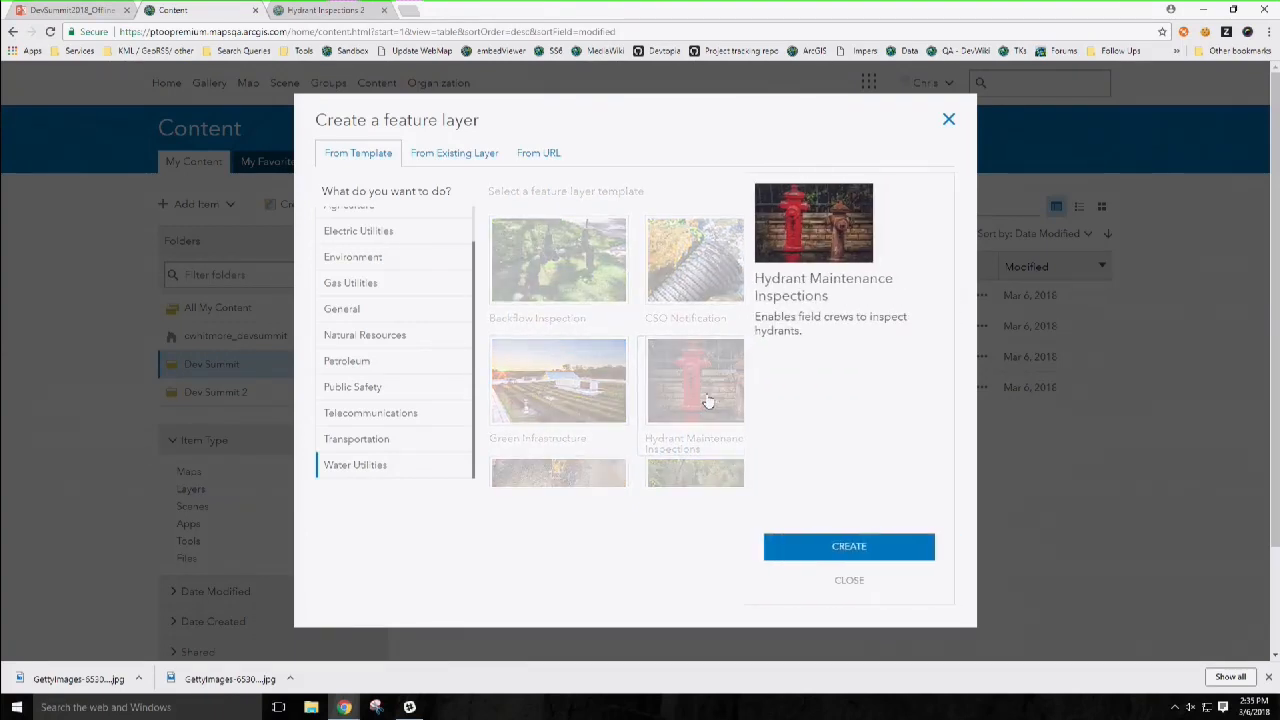
pyautogui.click(849, 547)
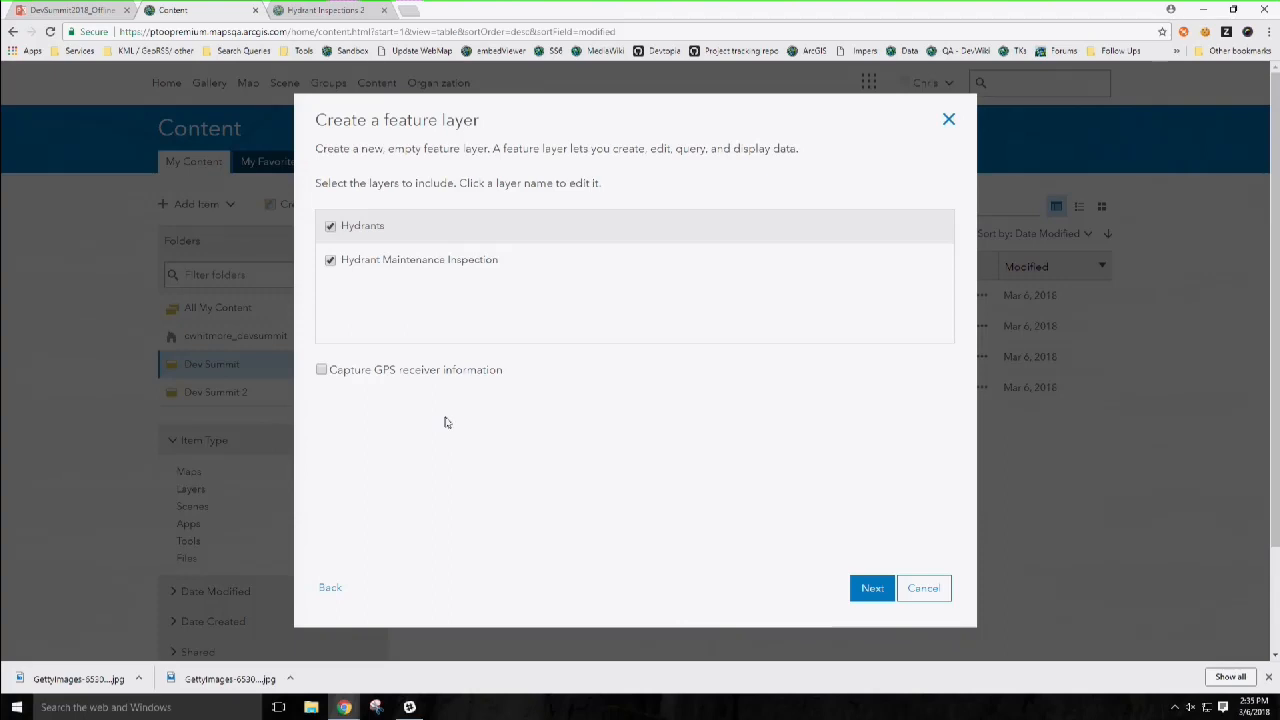
pyautogui.click(413, 378)
pyautogui.click(870, 592)
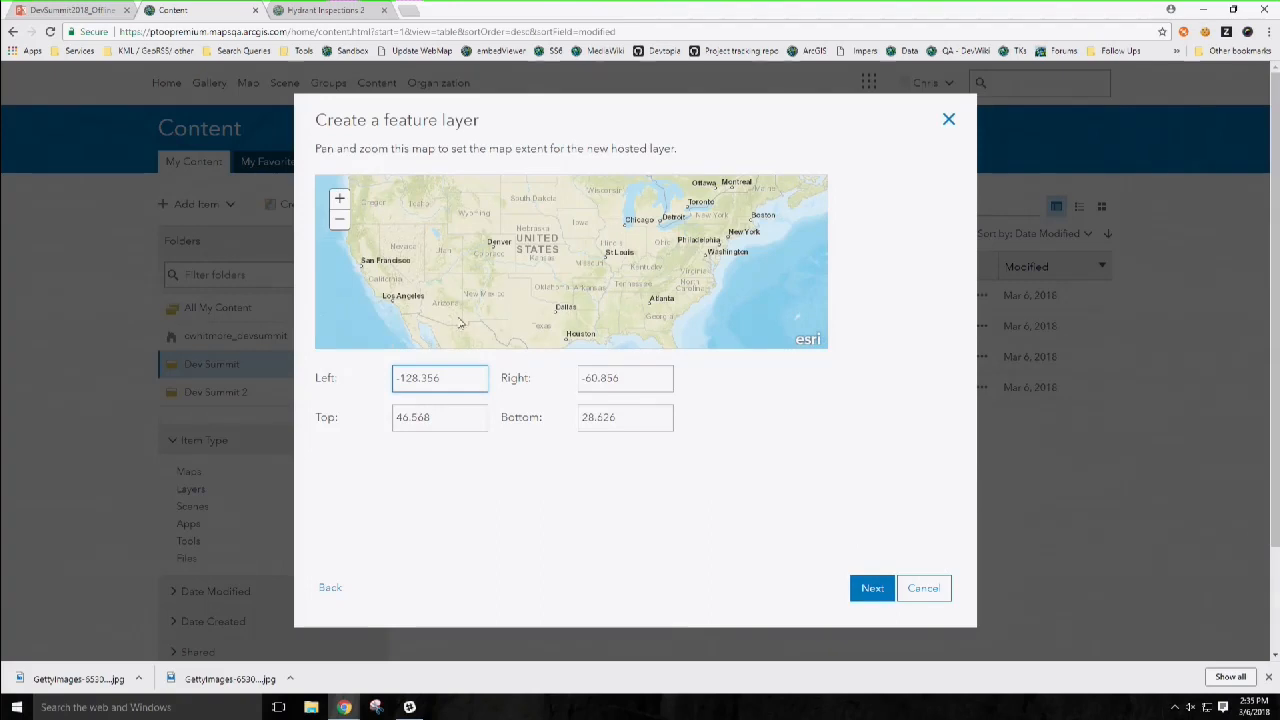
pyautogui.moveTo(458, 317); pyautogui.dragTo(596, 272)
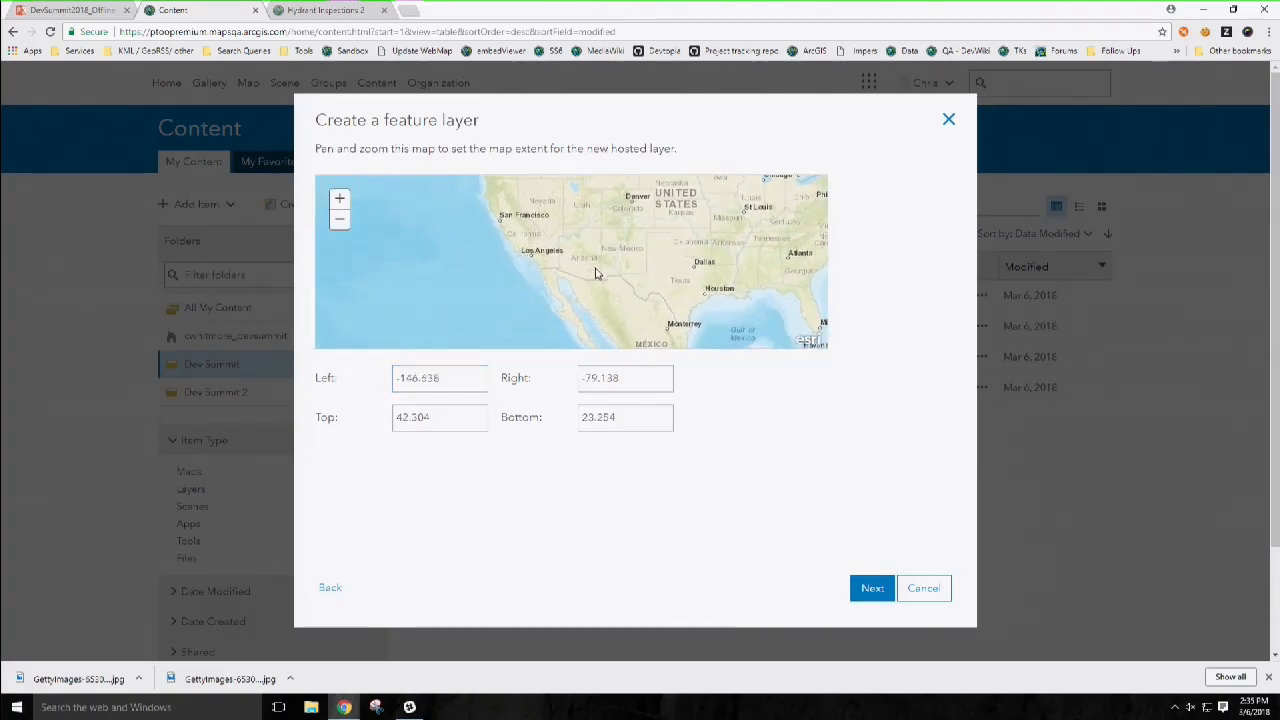
pyautogui.click(869, 590)
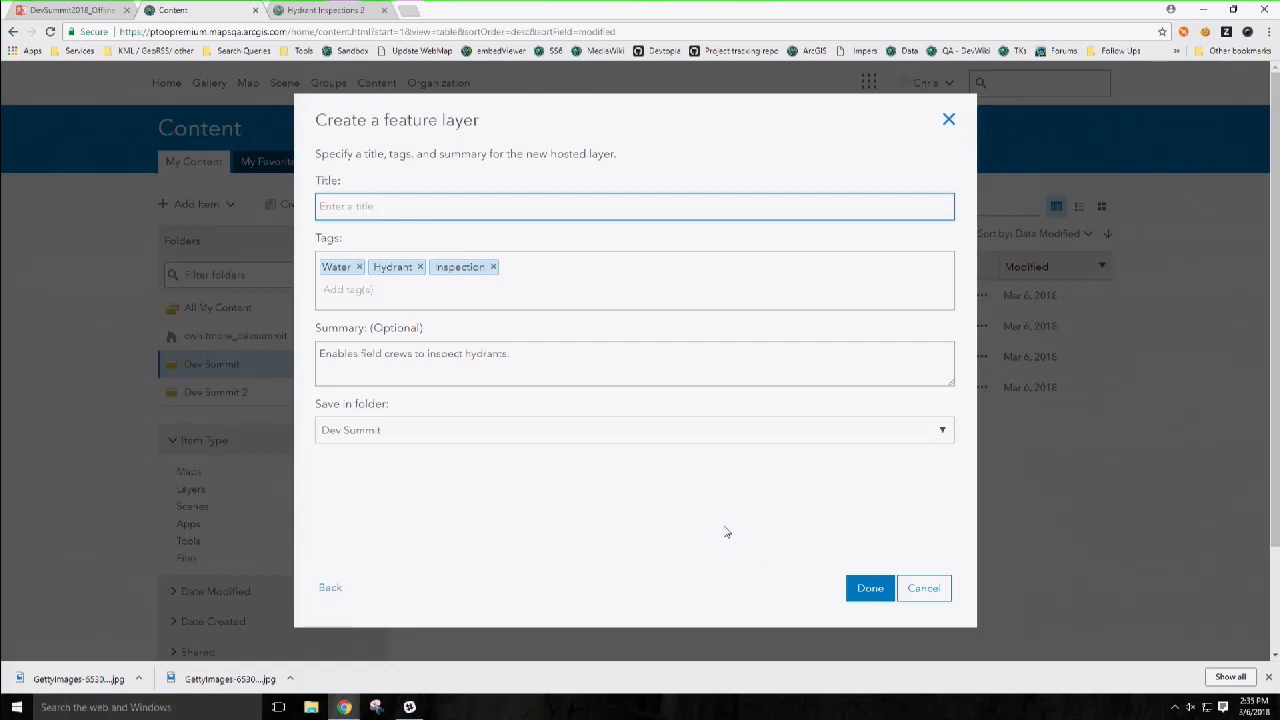
# - Switch to the Hydrant Inspections 2 item and examine its Hydrants attribute table and its editing and sync settings
pyautogui.click(323, 11)
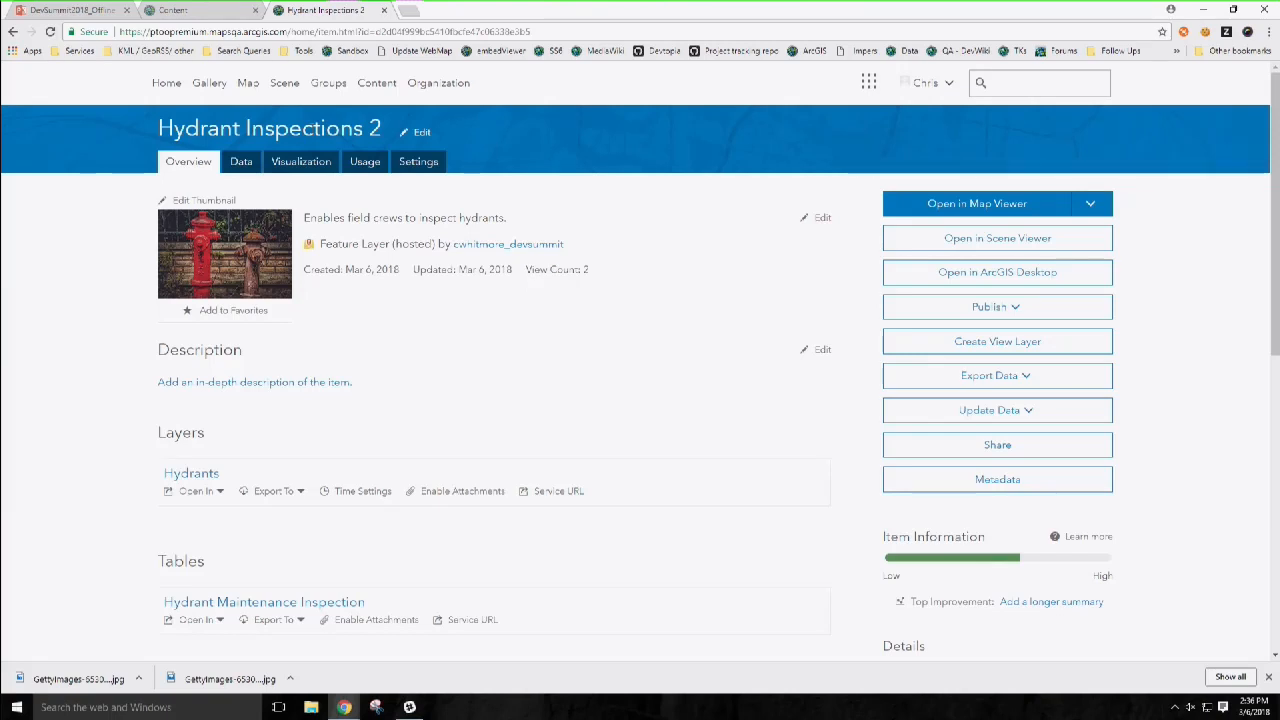
pyautogui.click(241, 161)
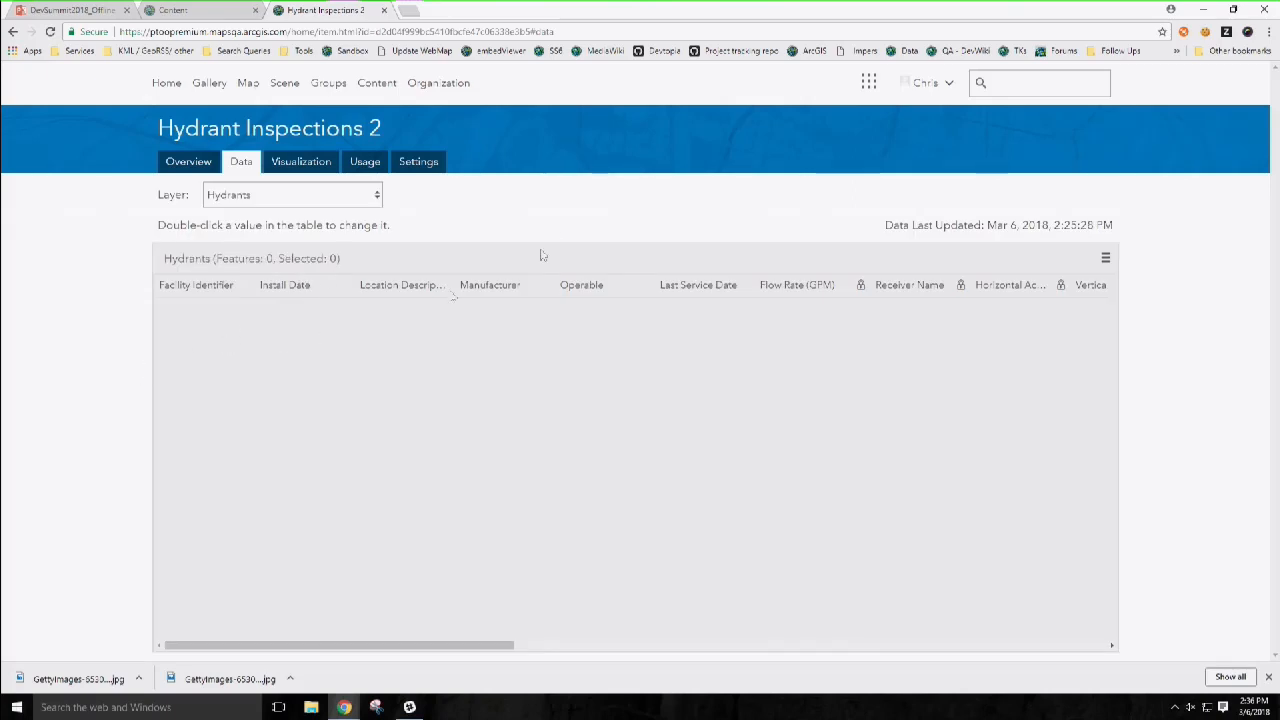
pyautogui.click(426, 165)
pyautogui.scroll(-7, 83, 263)
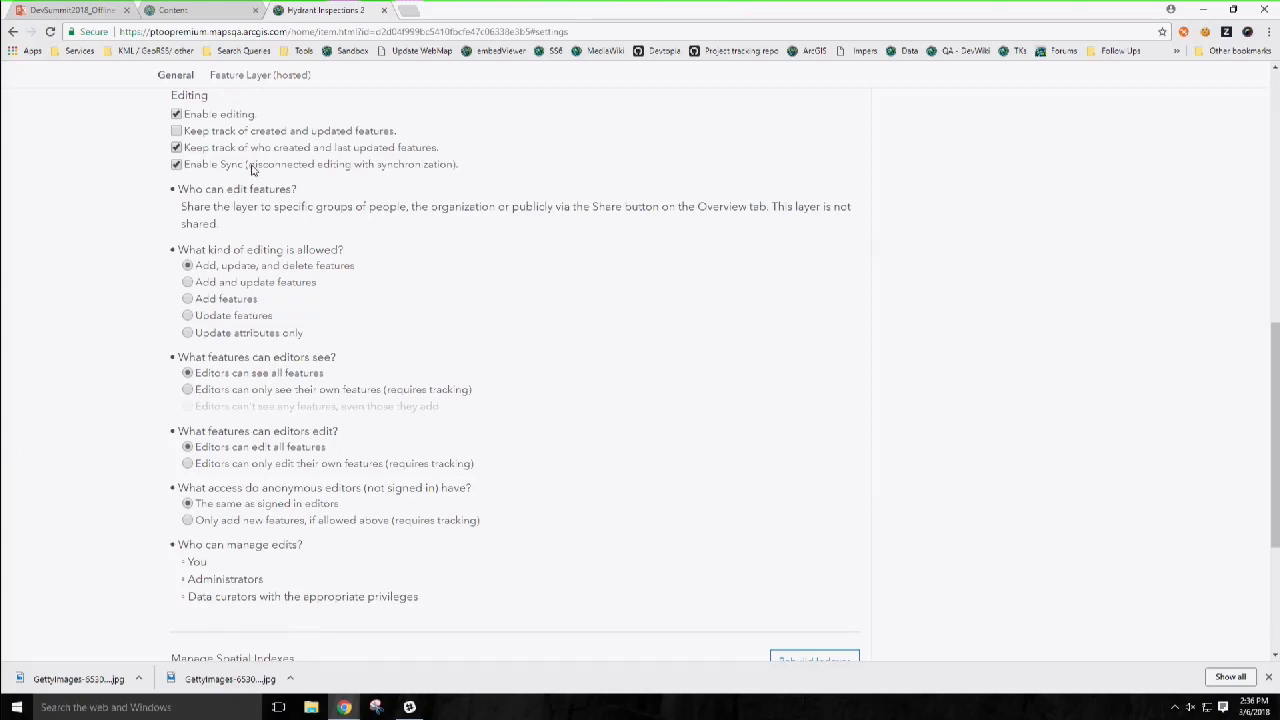
pyautogui.scroll(10, 75, 268)
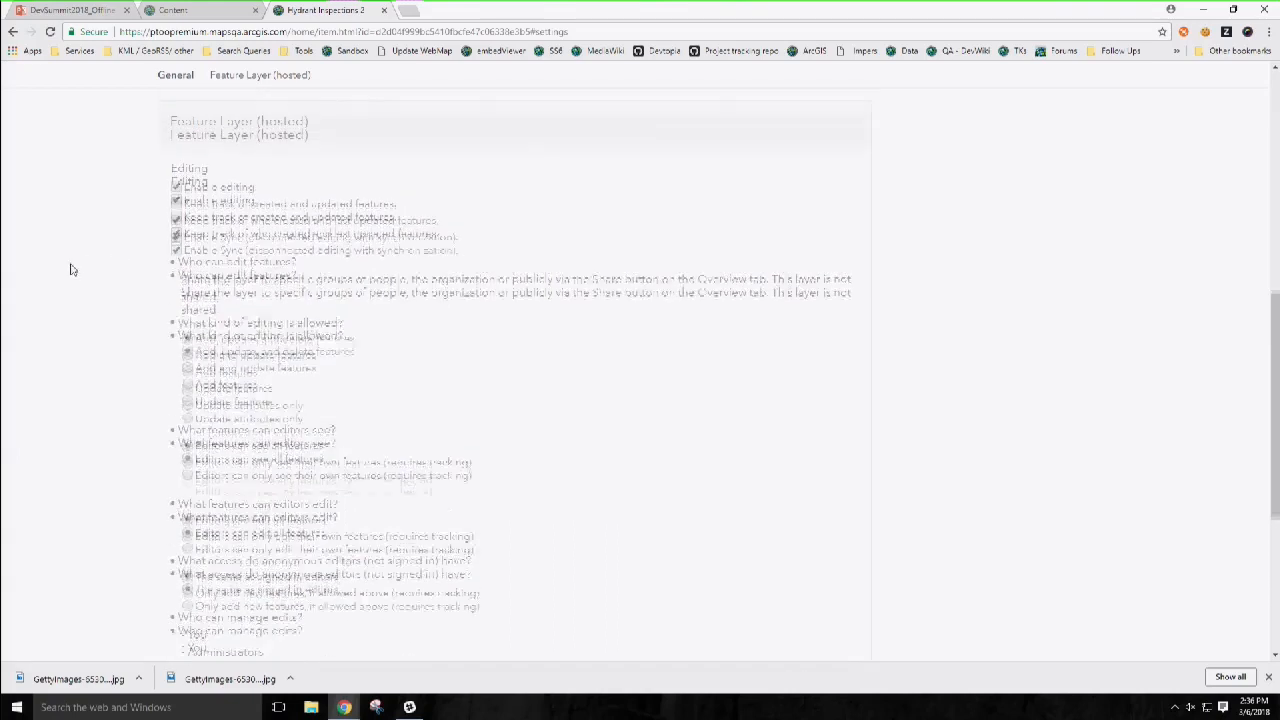
# - Start appending data to the Hydrant Inspections 2 layer, uploading HydrantInspections_demoData.zip from the DevSummit2018 folder on Data (D:) as a shapefile
pyautogui.click(188, 163)
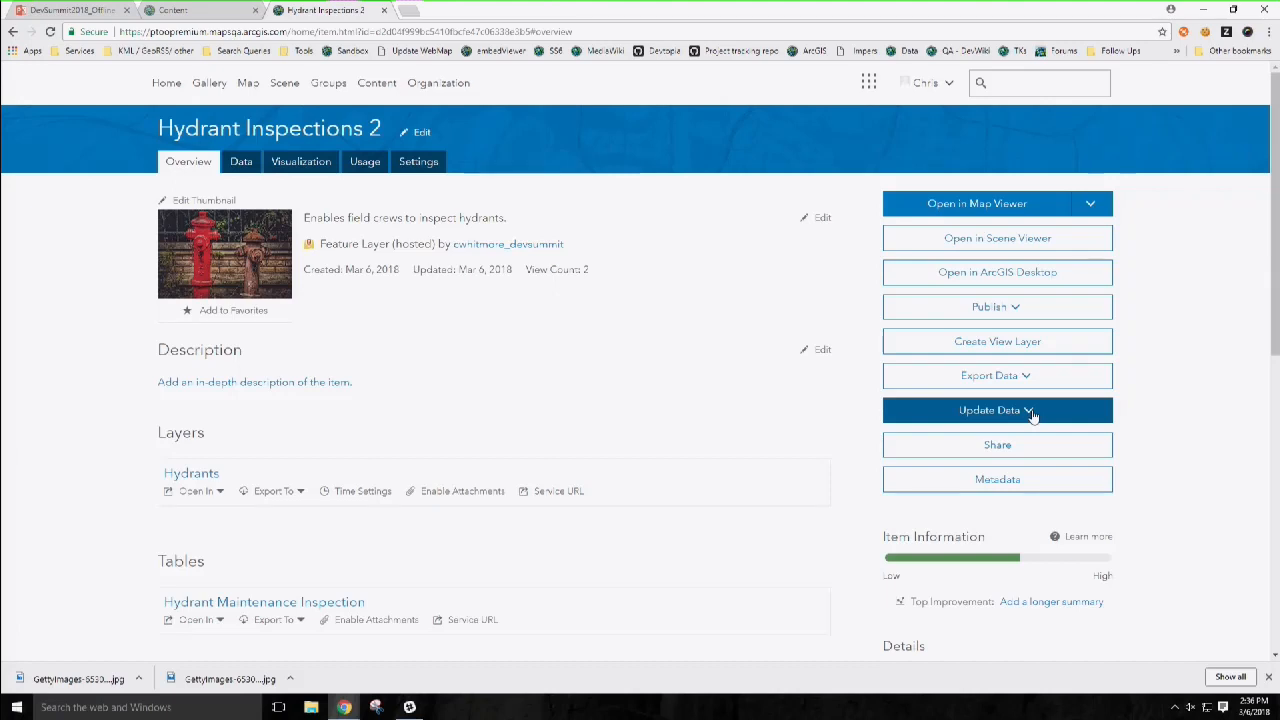
pyautogui.click(1032, 415)
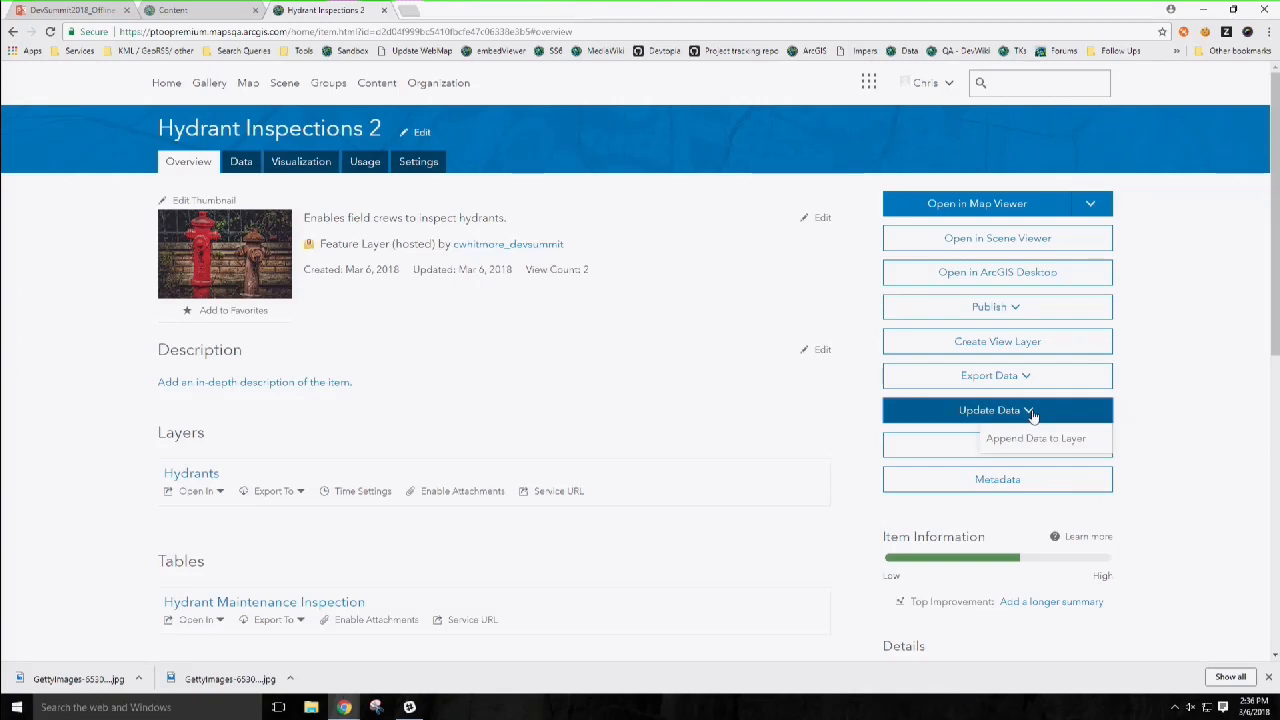
pyautogui.click(1031, 436)
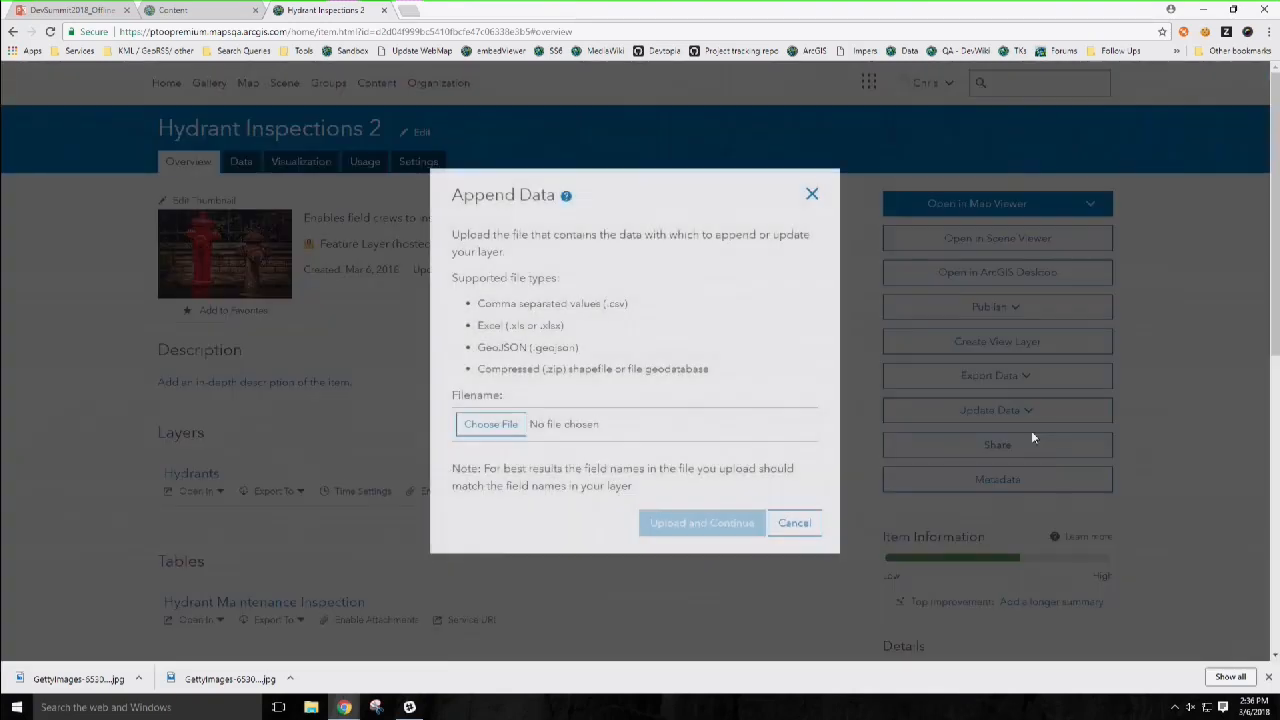
pyautogui.click(491, 426)
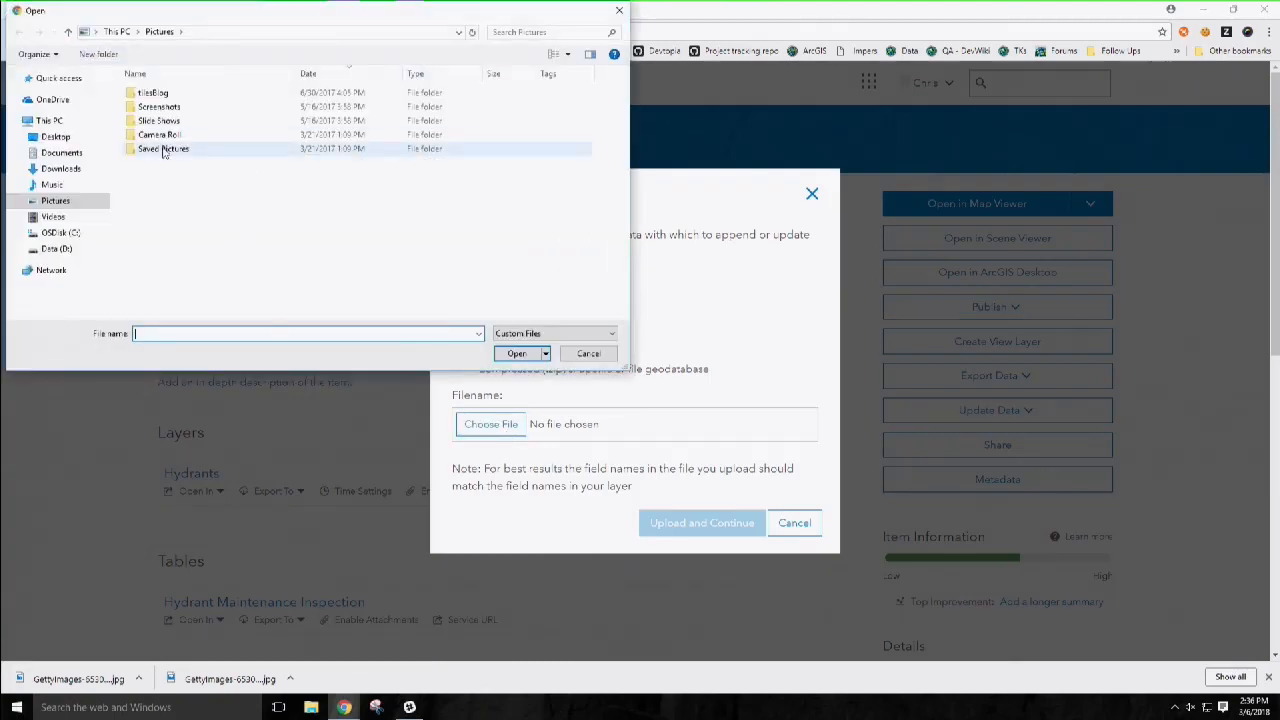
pyautogui.click(56, 248)
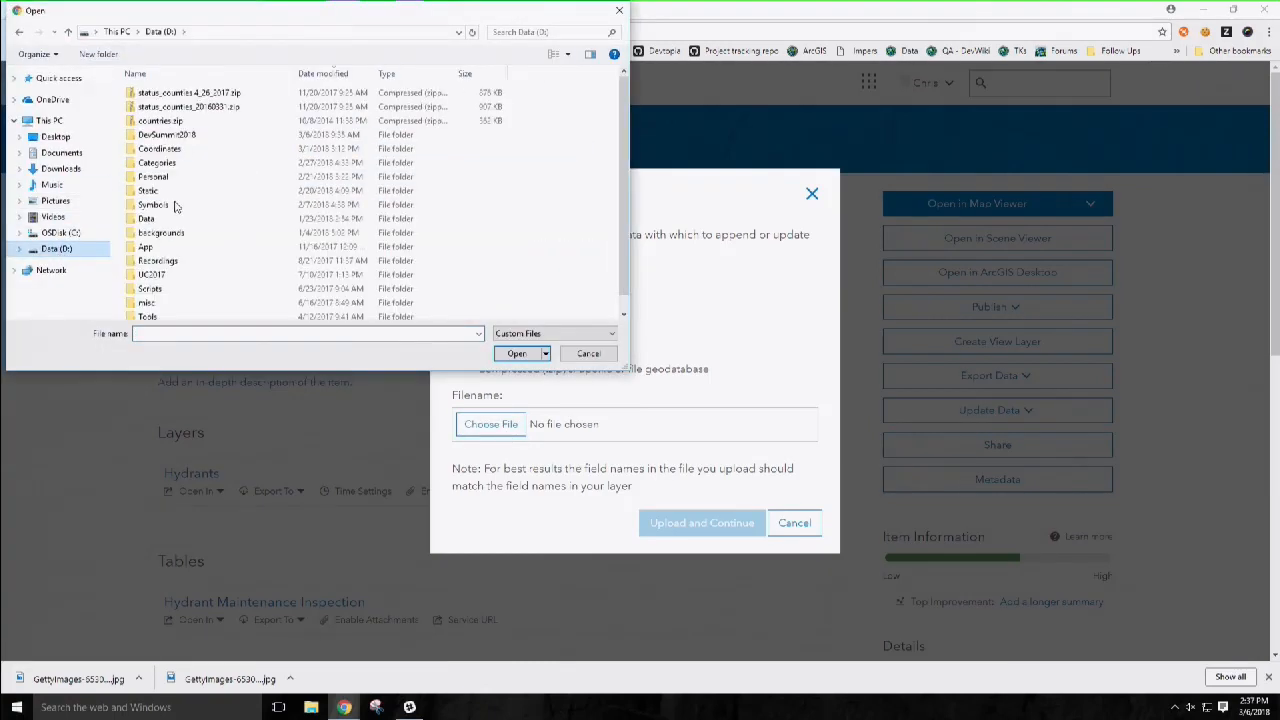
pyautogui.click(157, 137)
pyautogui.doubleClick(157, 137)
pyautogui.click(160, 122)
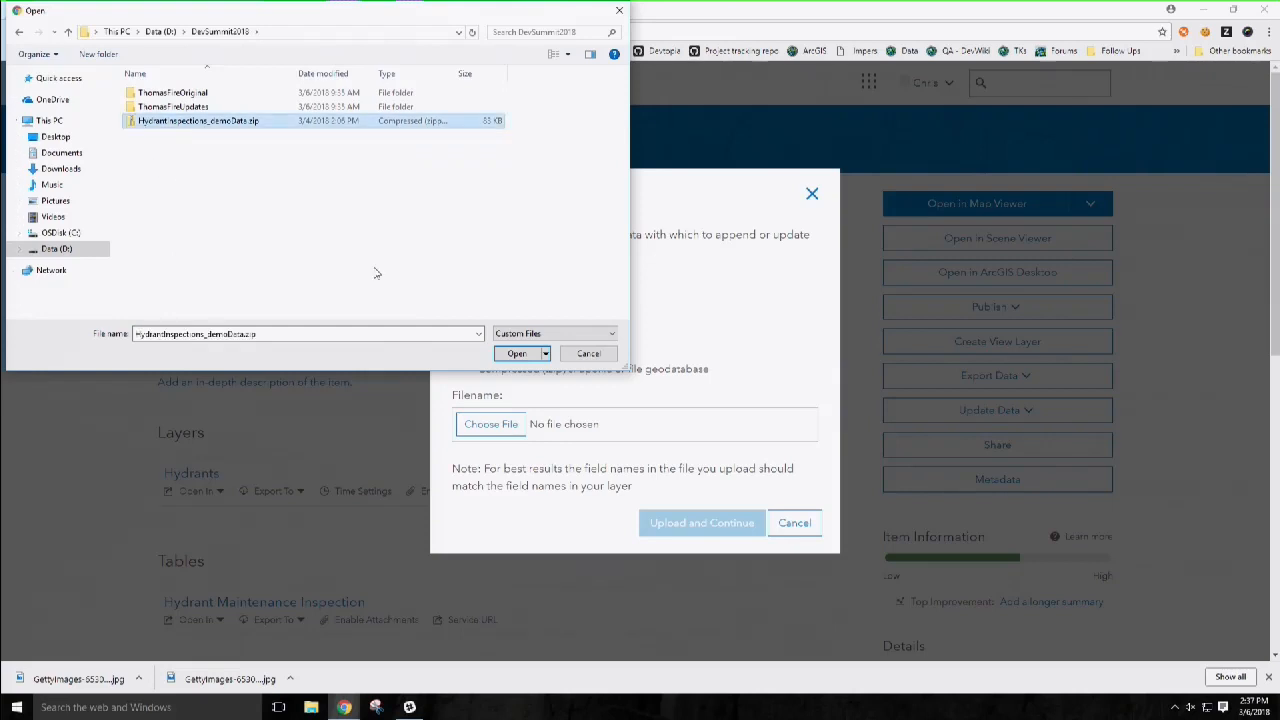
pyautogui.click(516, 354)
pyautogui.scroll(-1, 528, 400)
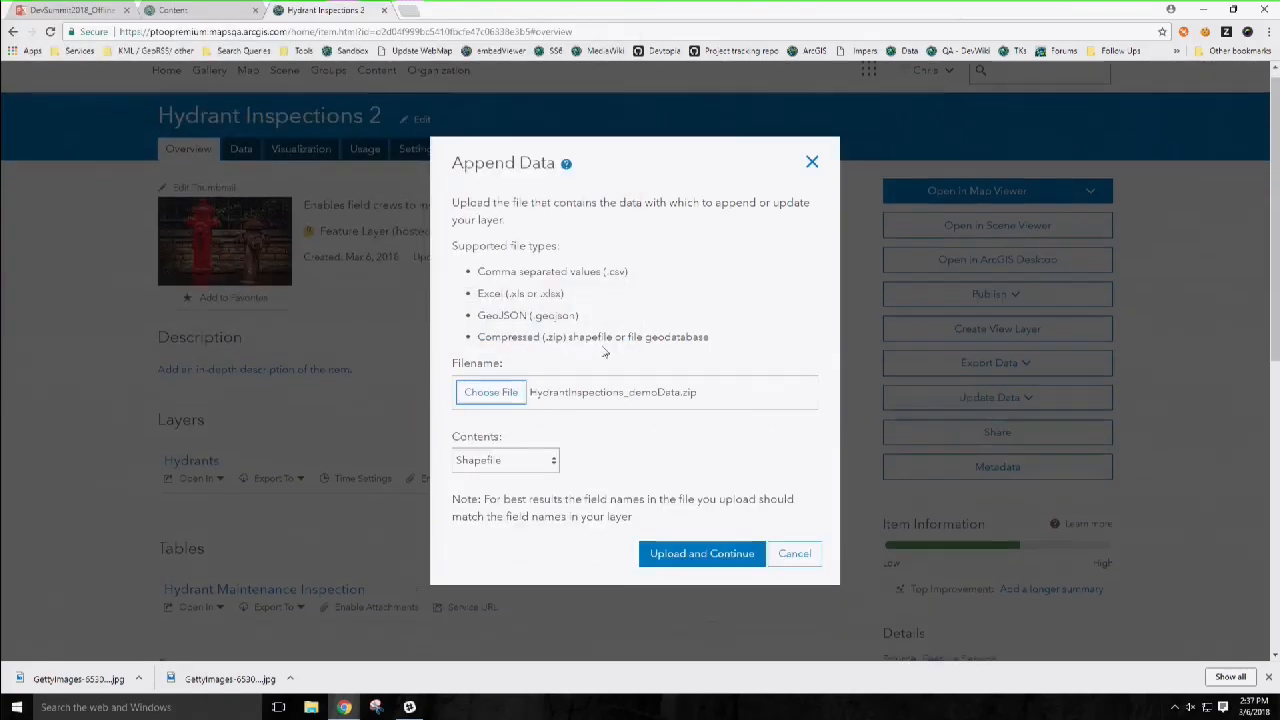
pyautogui.click(692, 555)
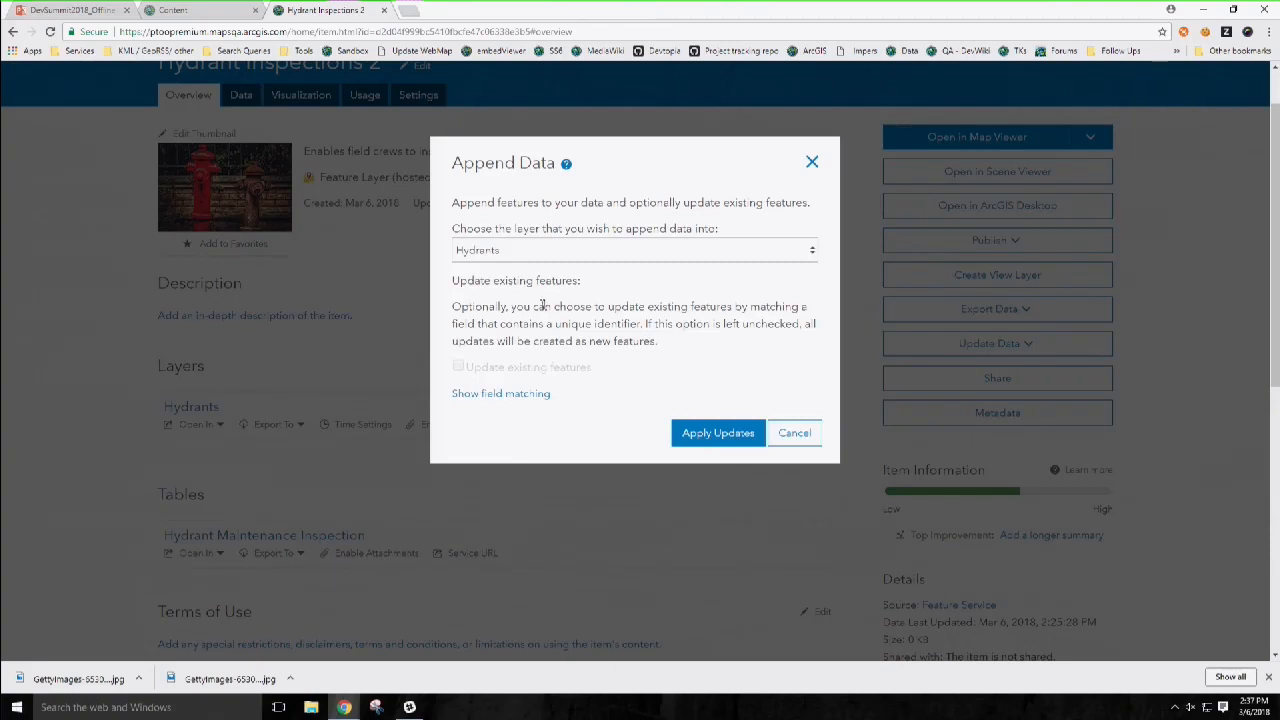
# - Review the field matching for the Hydrants layer and apply the append updates
pyautogui.click(508, 393)
pyautogui.scroll(-3, 563, 376)
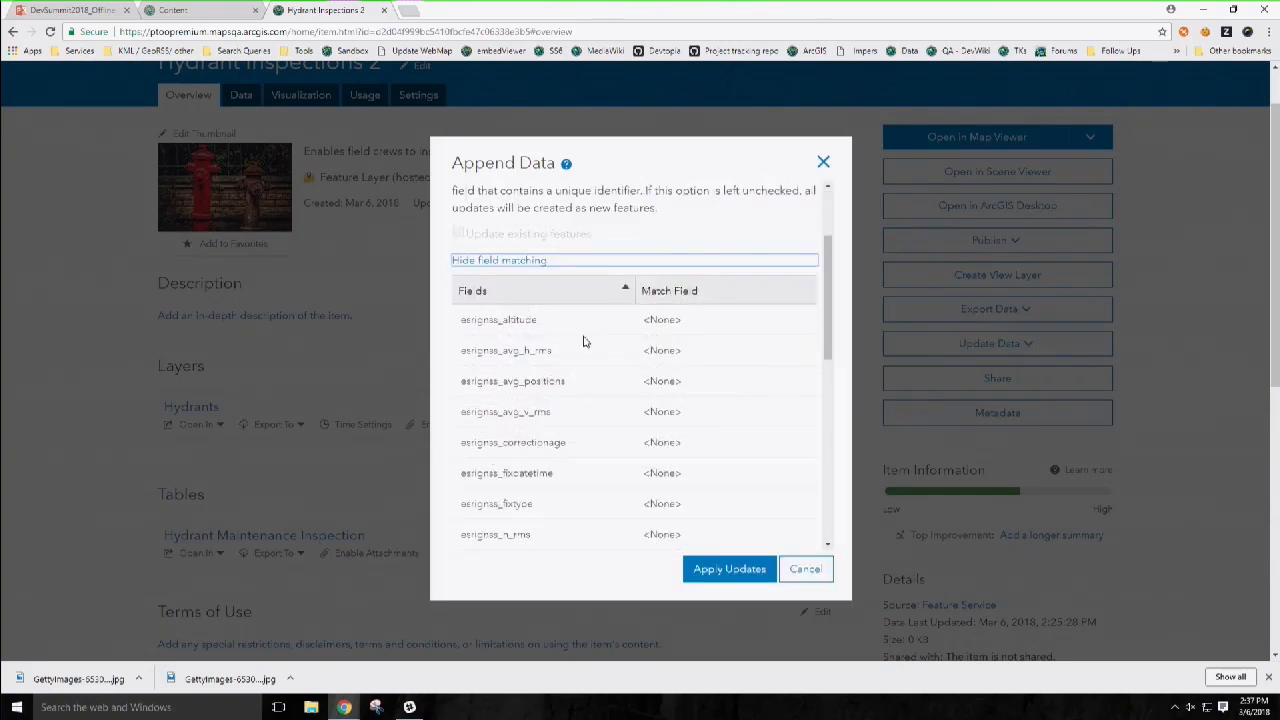
pyautogui.scroll(-2, 585, 342)
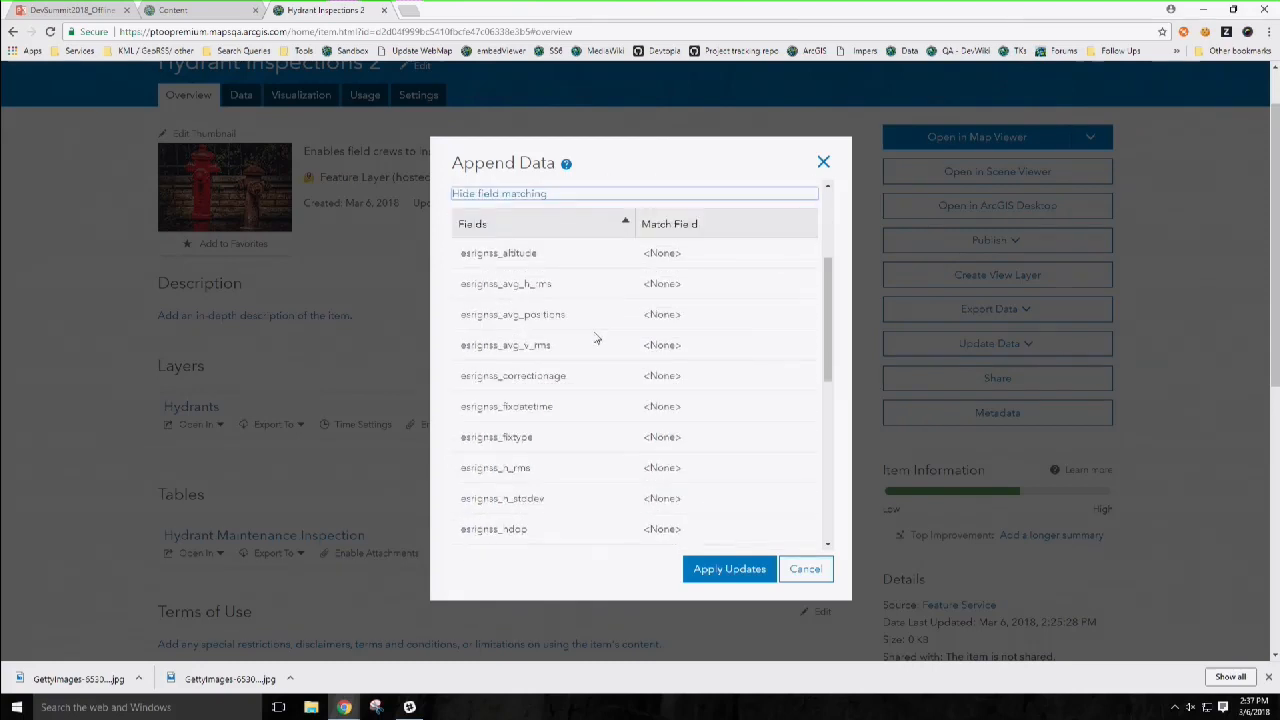
pyautogui.scroll(-2, 595, 337)
pyautogui.scroll(-5, 598, 336)
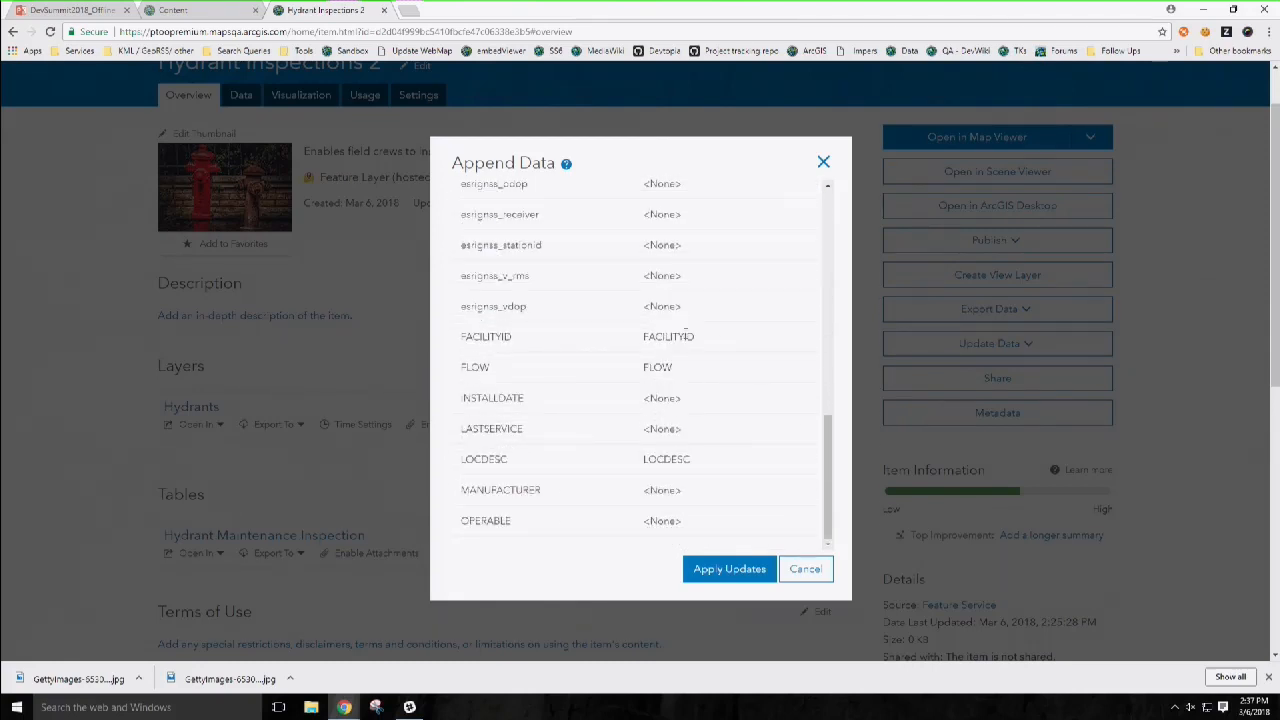
pyautogui.click(743, 570)
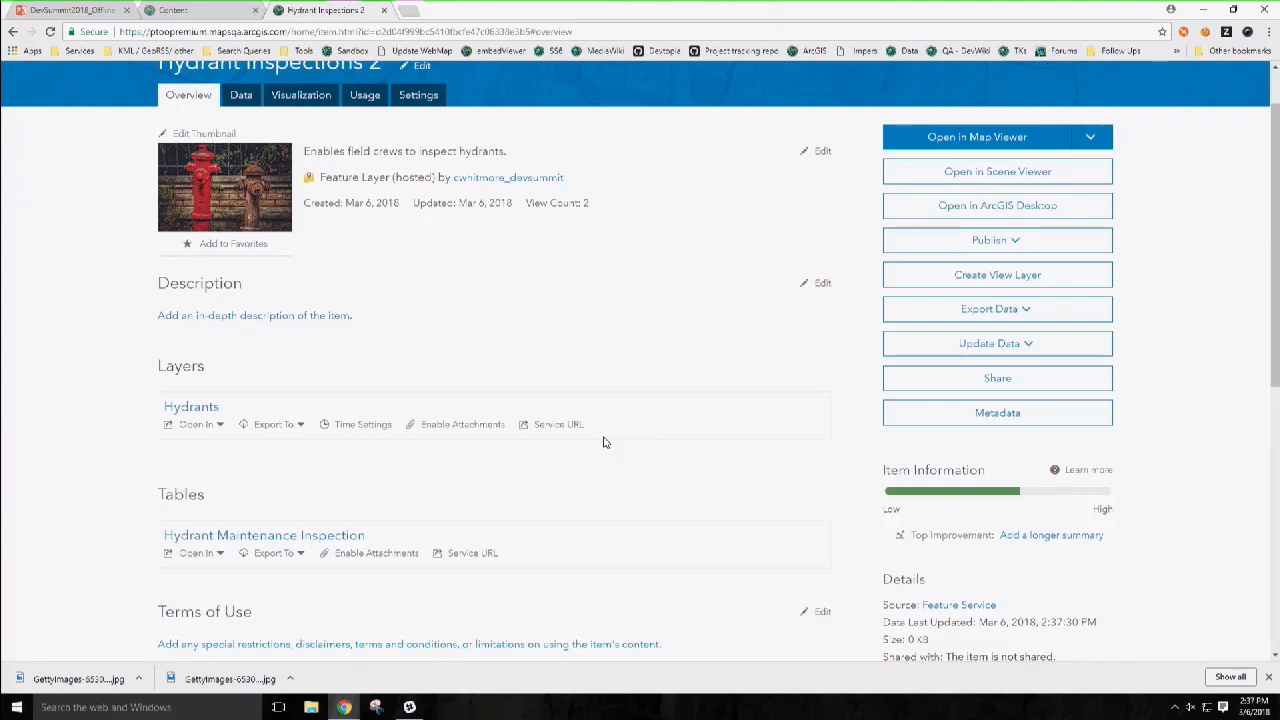
# - Examine the appended records and columns in the Hydrants attribute table
pyautogui.scroll(1, 603, 442)
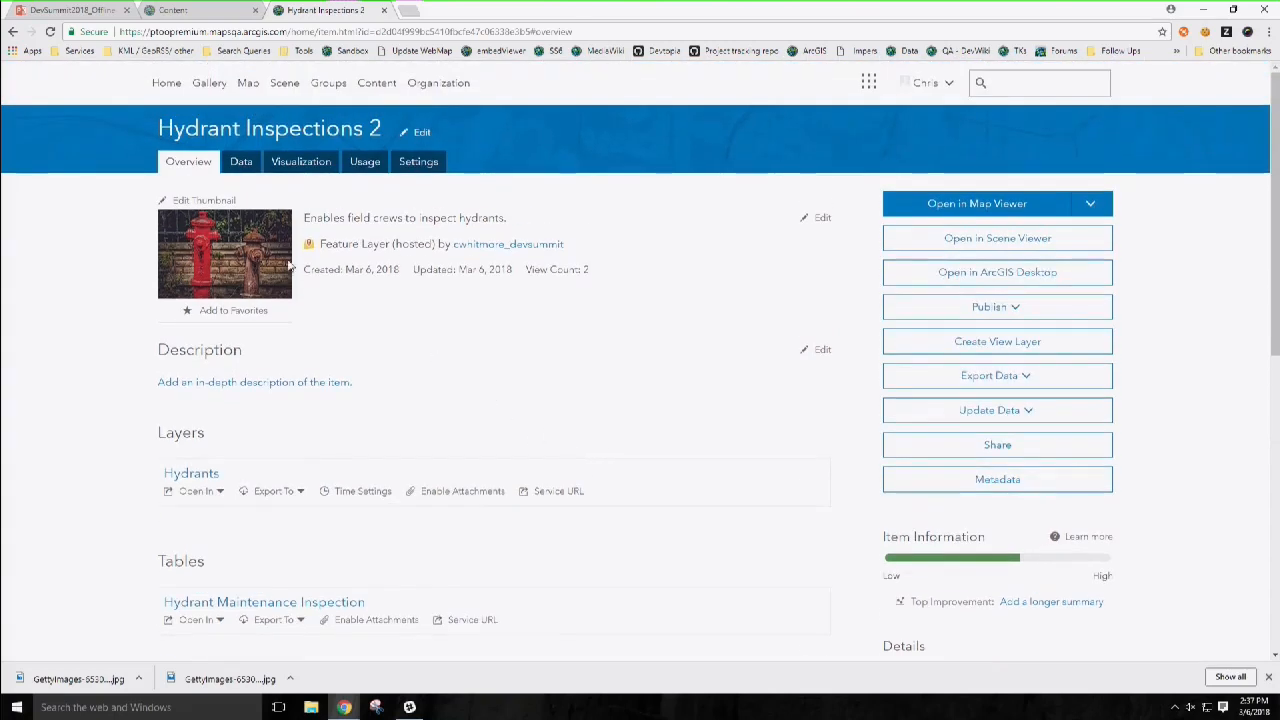
pyautogui.click(243, 165)
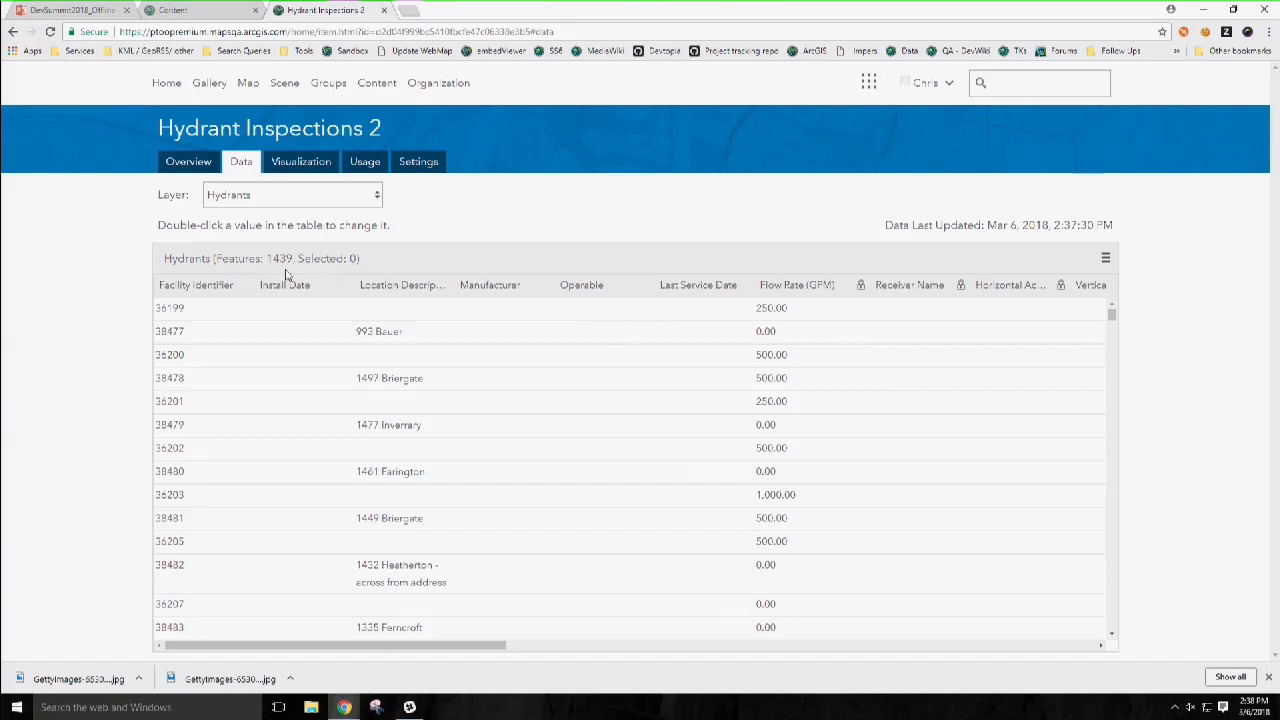
pyautogui.scroll(-5, 270, 323)
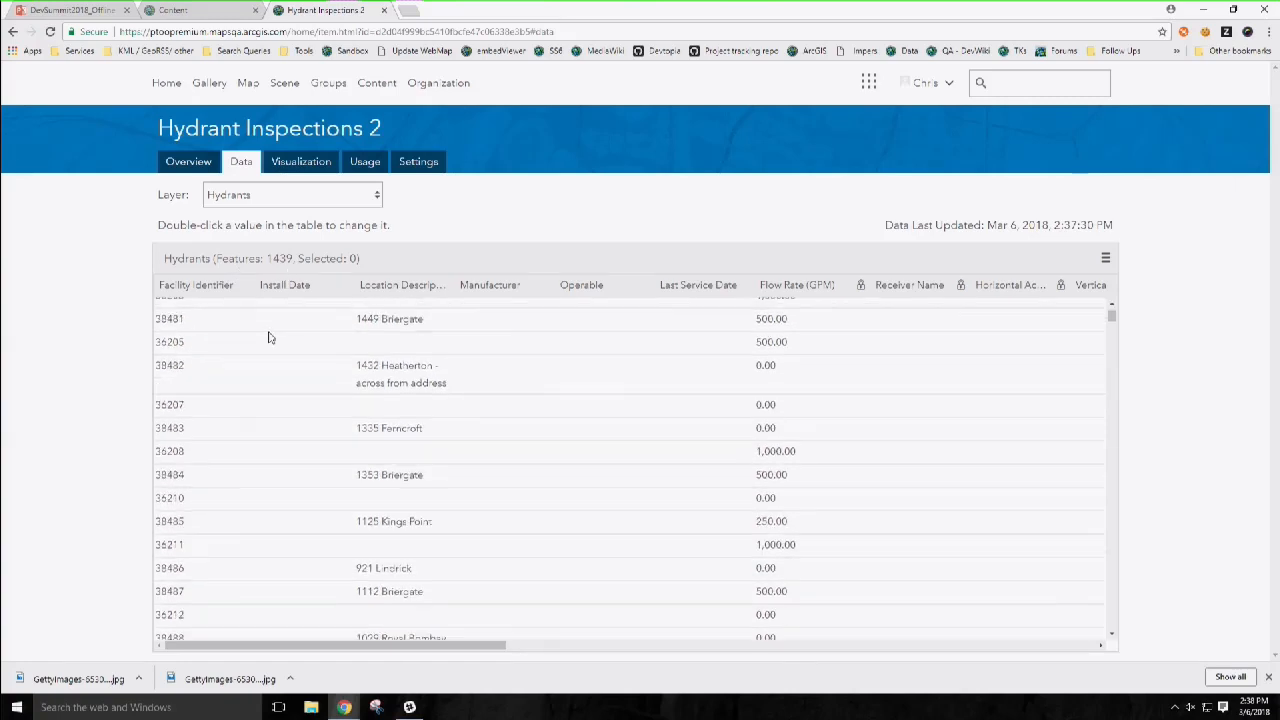
pyautogui.scroll(-1, 268, 343)
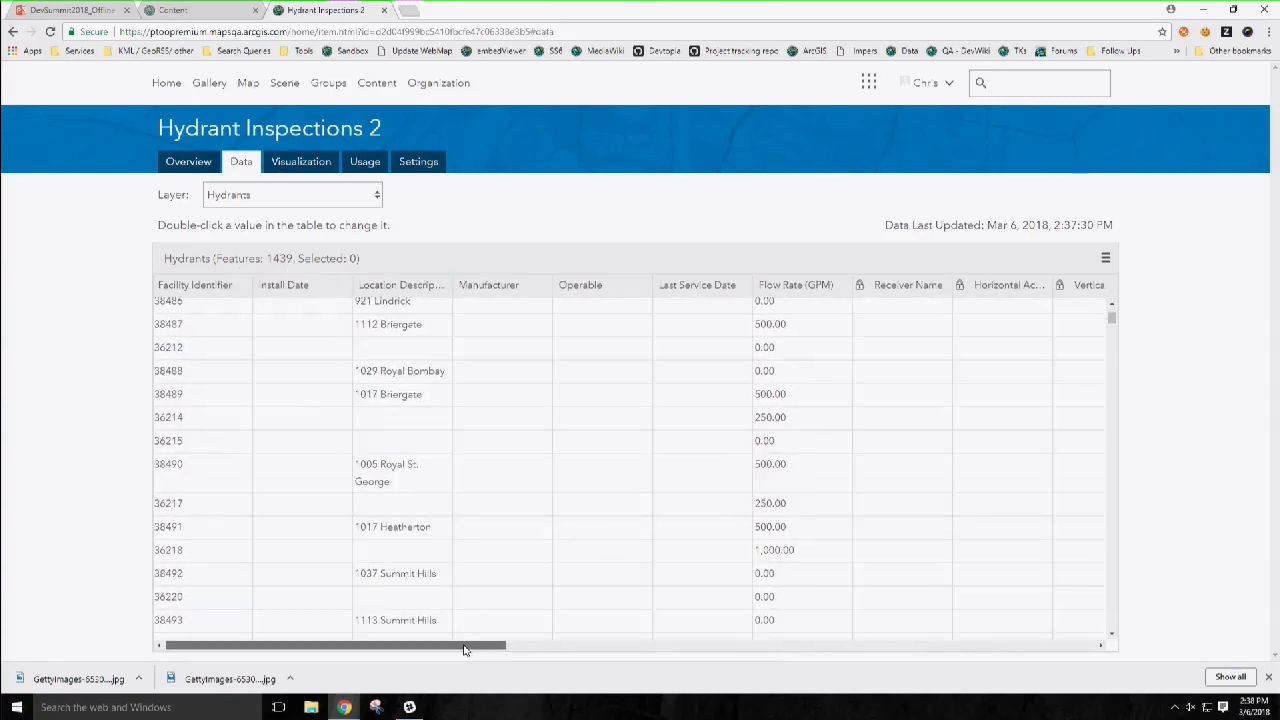
pyautogui.moveTo(464, 648); pyautogui.dragTo(510, 650)
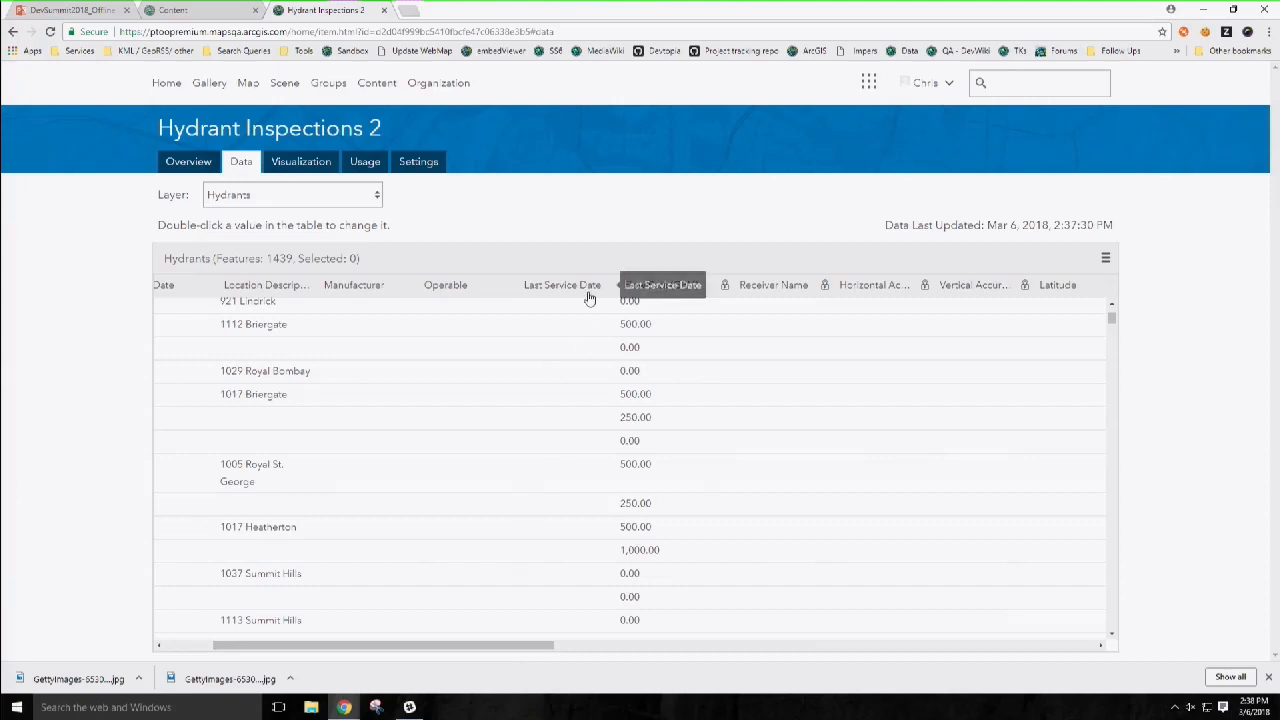
pyautogui.moveTo(463, 649); pyautogui.dragTo(346, 631)
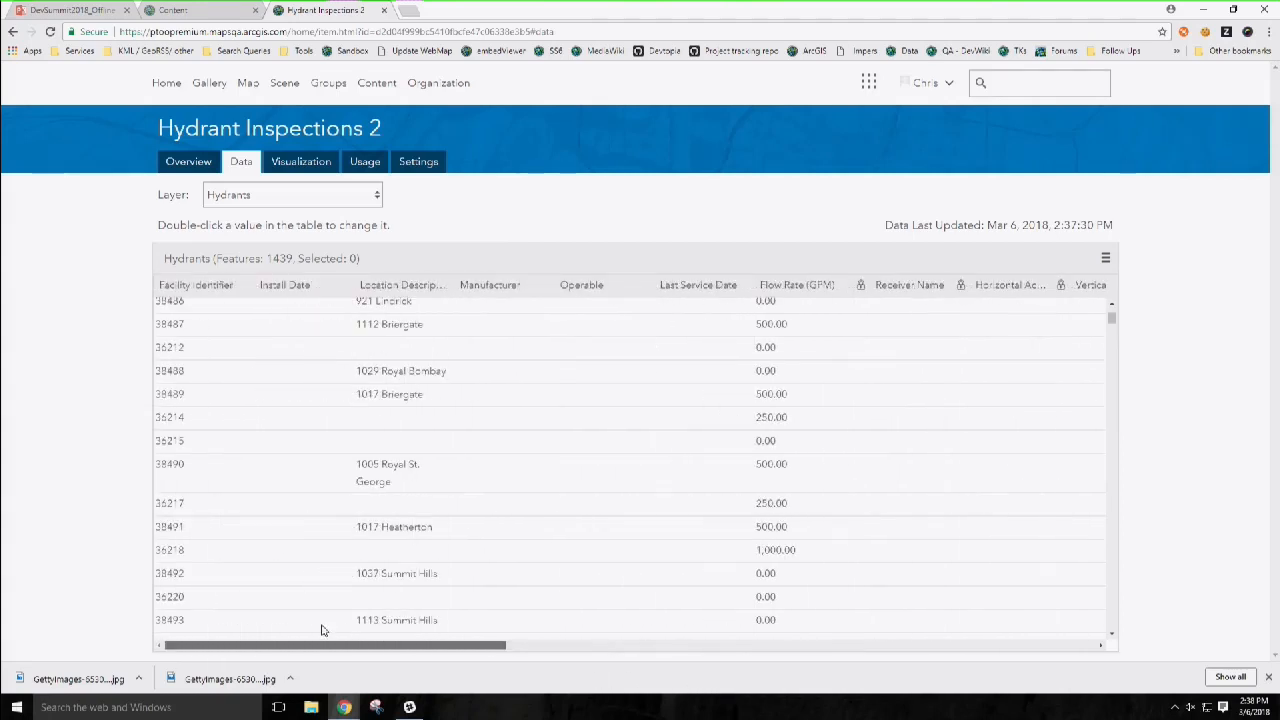
# - Add the Hydrant Inspections 2 layer to a new map and zoom to the extent of its Hydrants layer
pyautogui.click(178, 160)
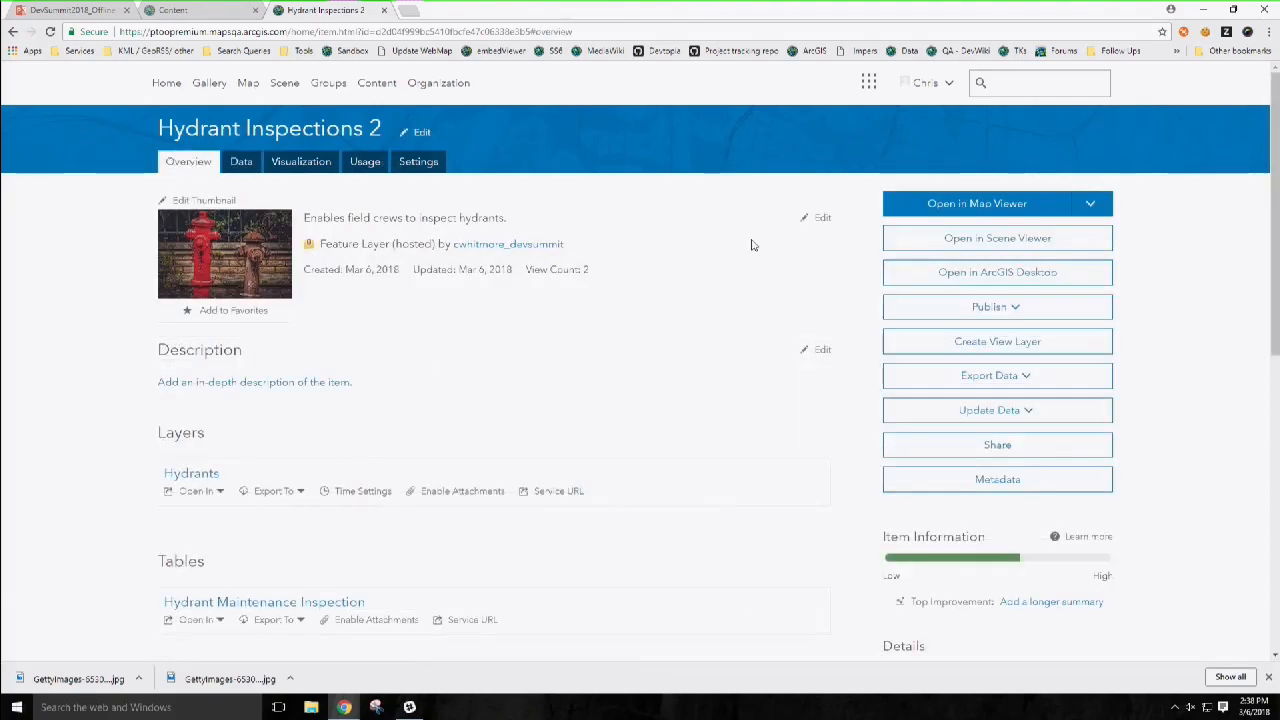
pyautogui.click(1090, 204)
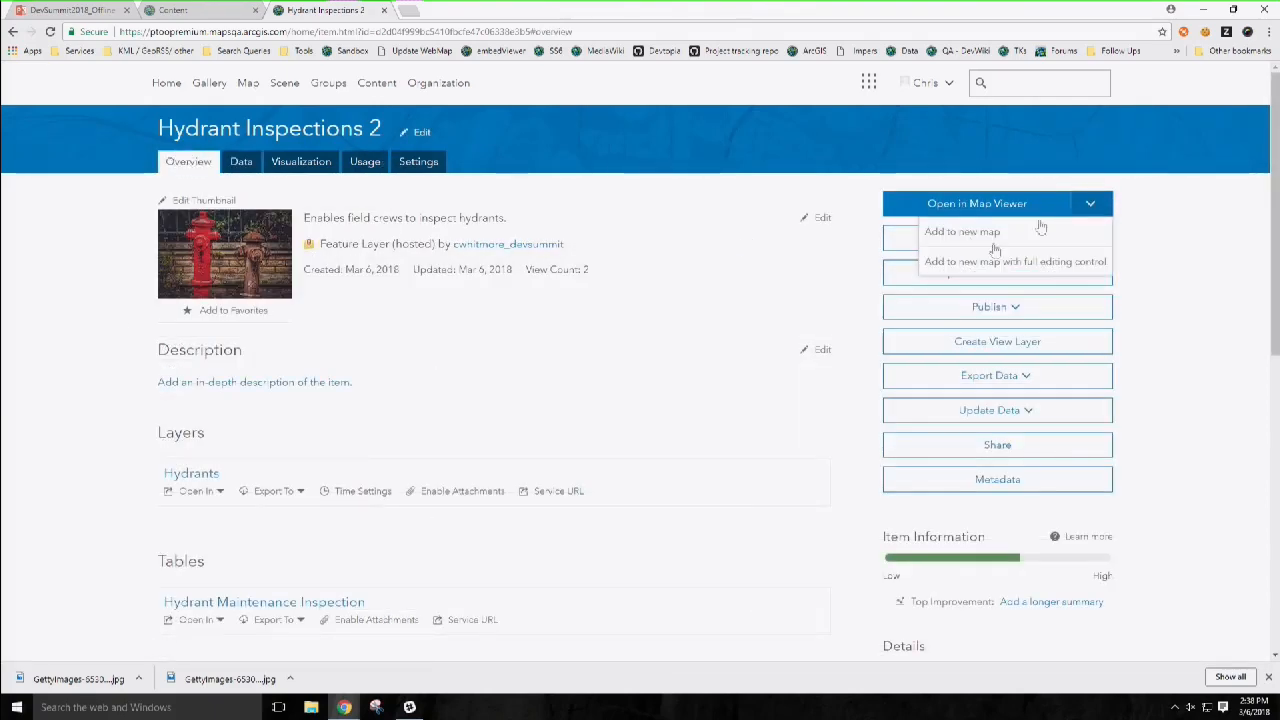
pyautogui.click(960, 234)
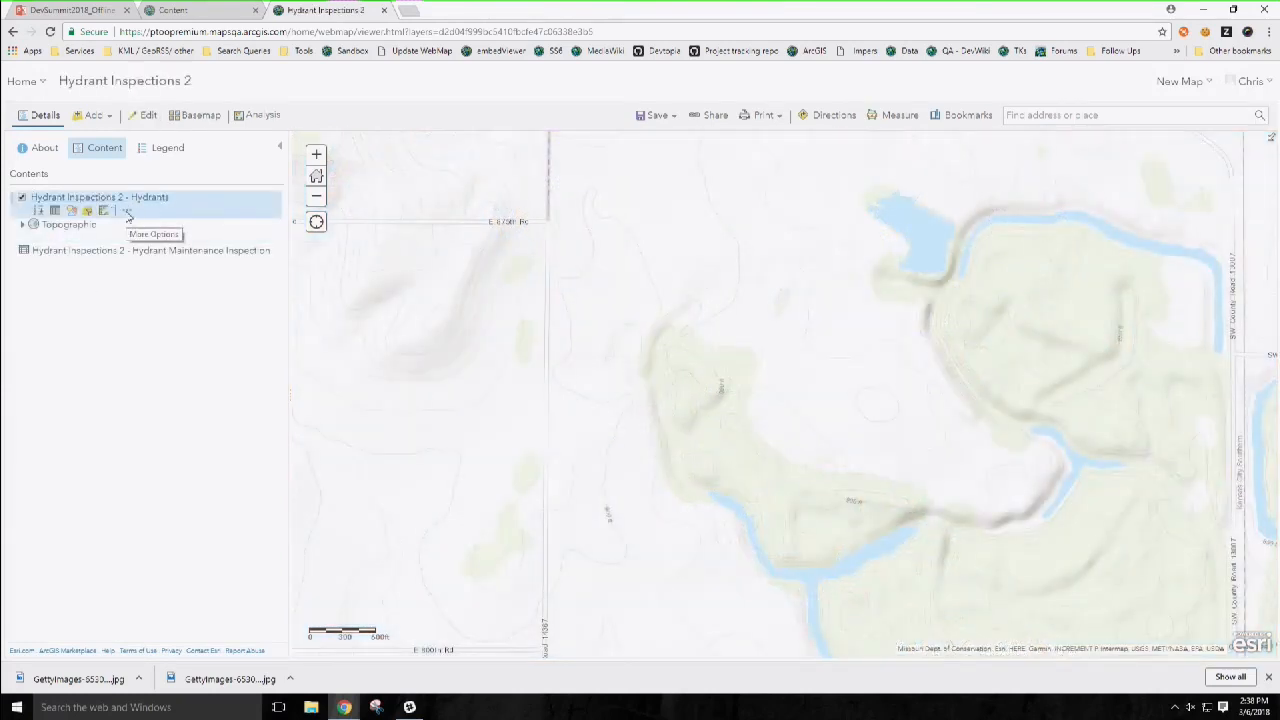
pyautogui.click(126, 215)
pyautogui.click(152, 222)
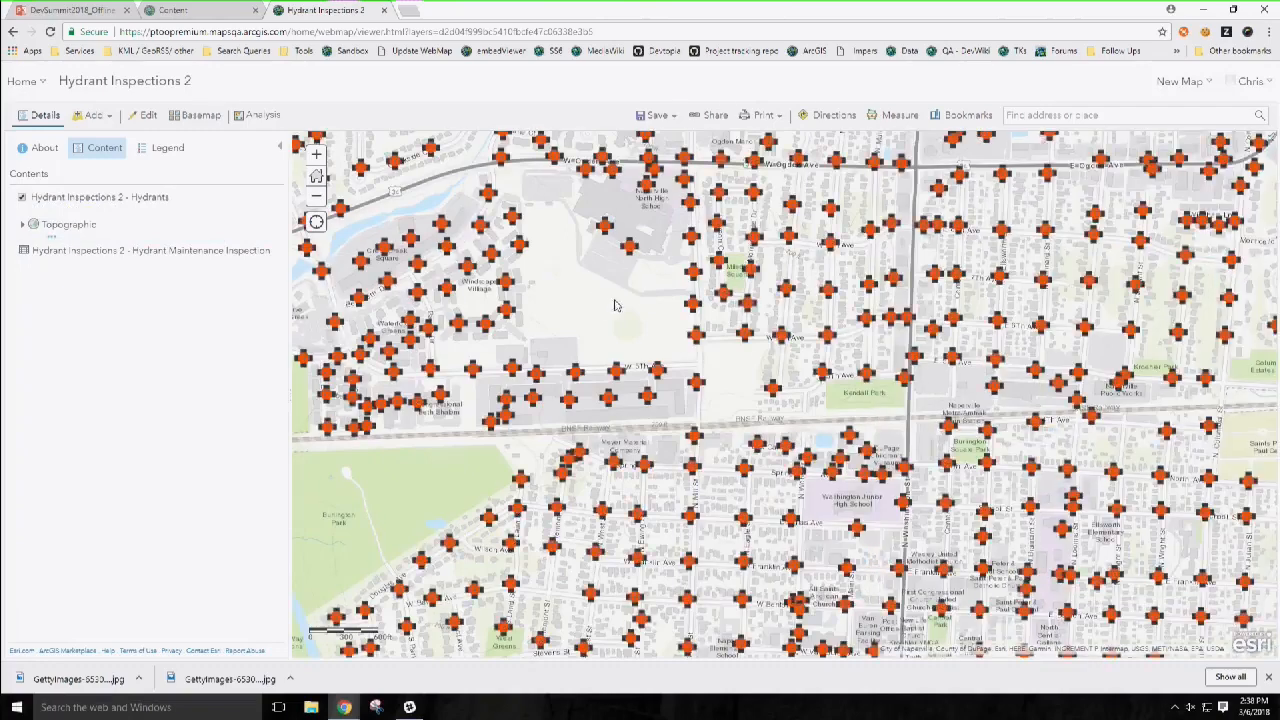
pyautogui.scroll(-1, 693, 351)
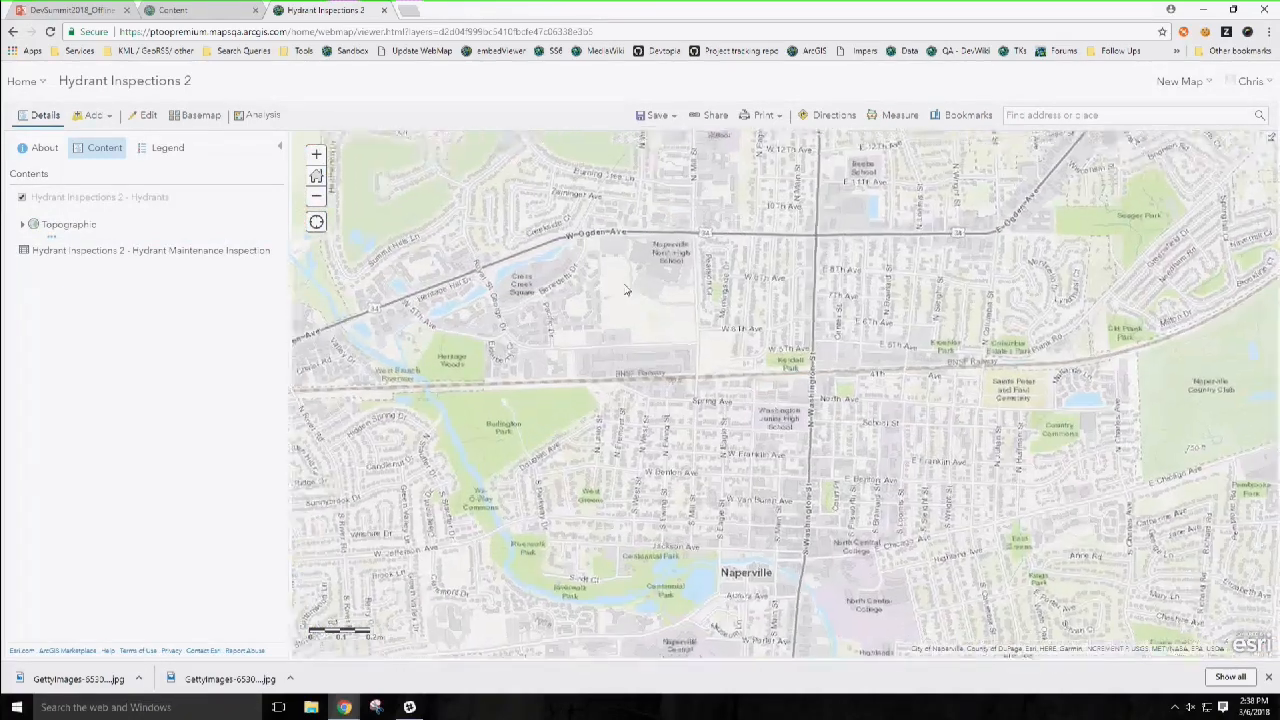
# - Save the map as "Hydrant Inspections" with the tag "test" in the Dev Summit folder
pyautogui.click(658, 116)
pyautogui.click(650, 139)
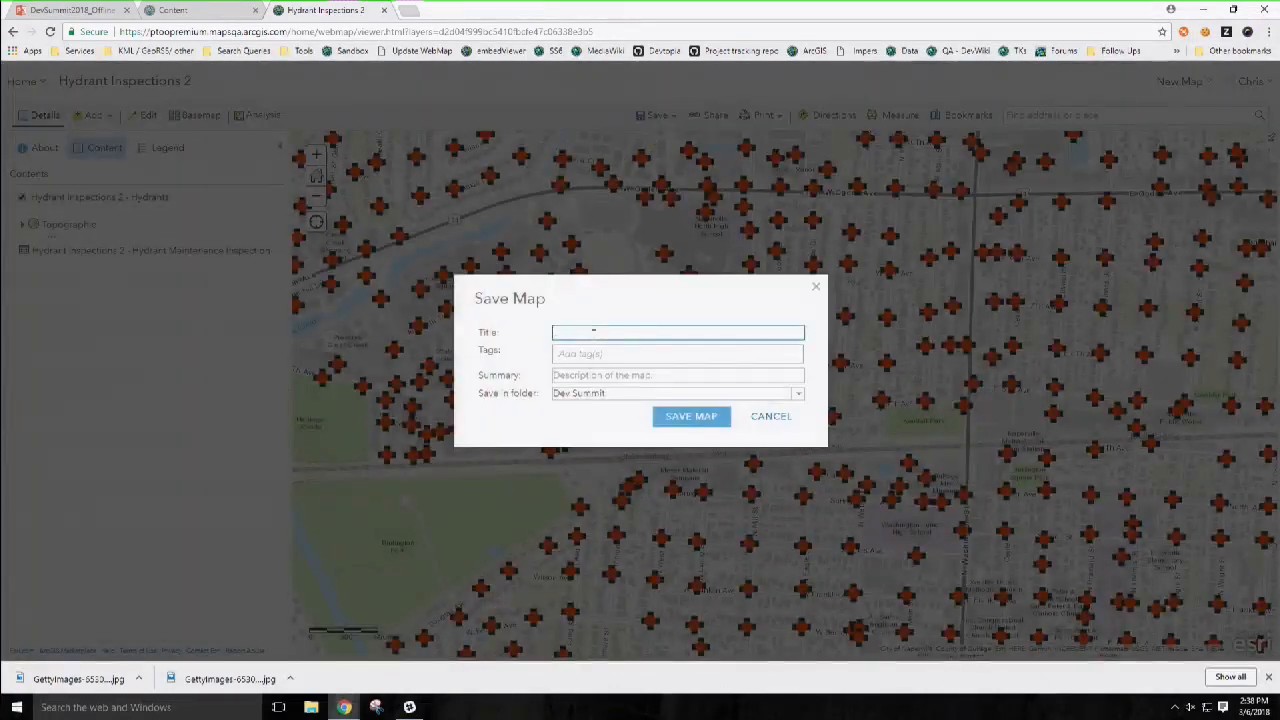
pyautogui.write('Hydrant Inspections')
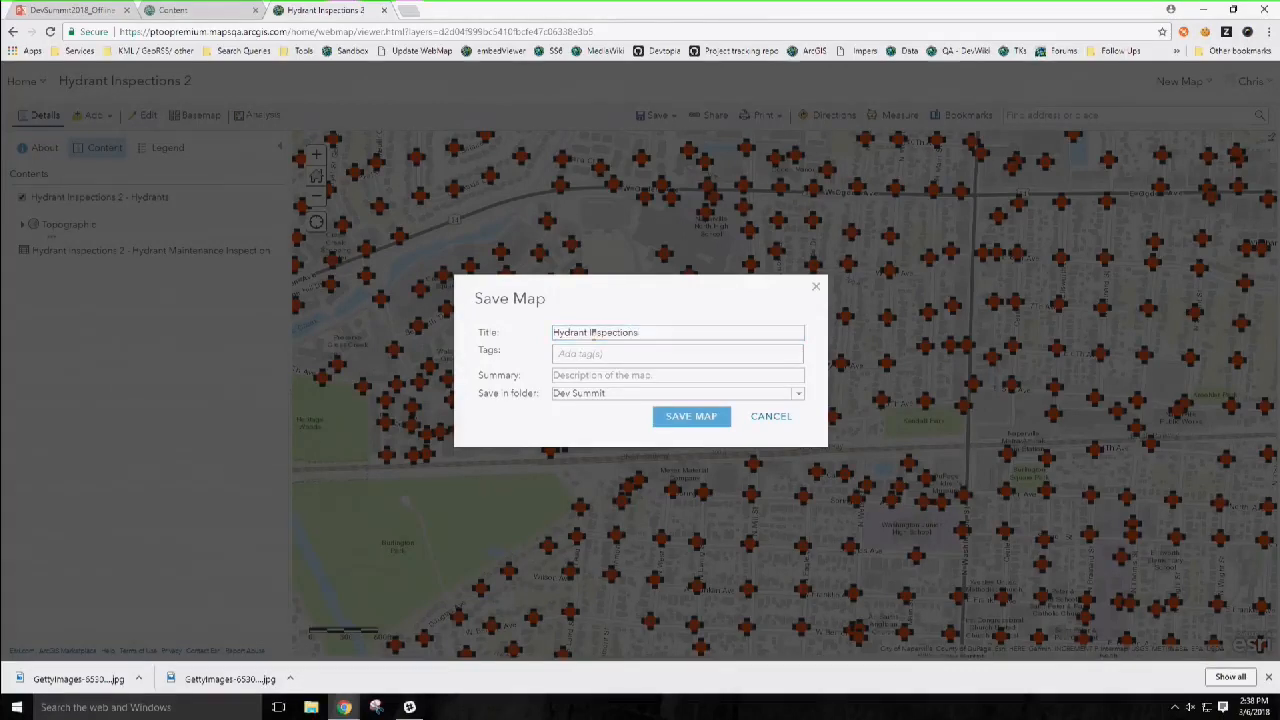
pyautogui.write('test')
pyautogui.press('Return')
pyautogui.click(696, 416)
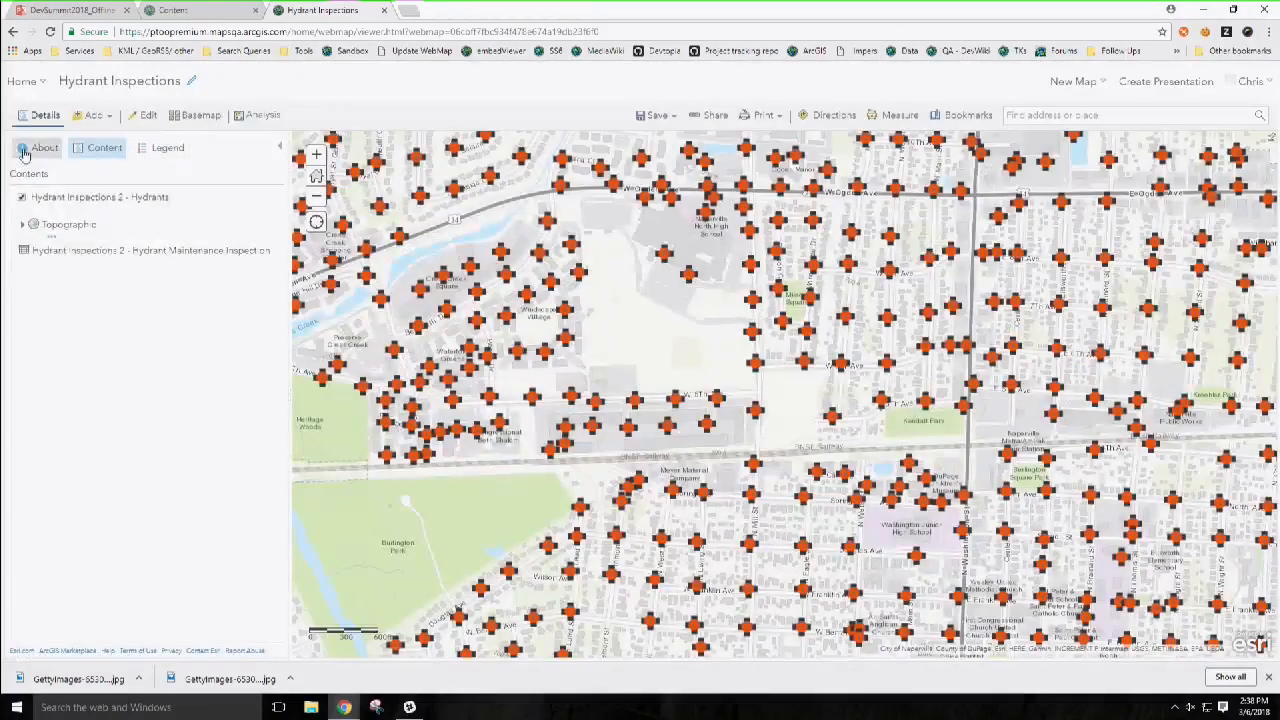
# - Open the item details of the Hydrant Inspections web map and review the Offline Mode section in its settings
pyautogui.click(40, 147)
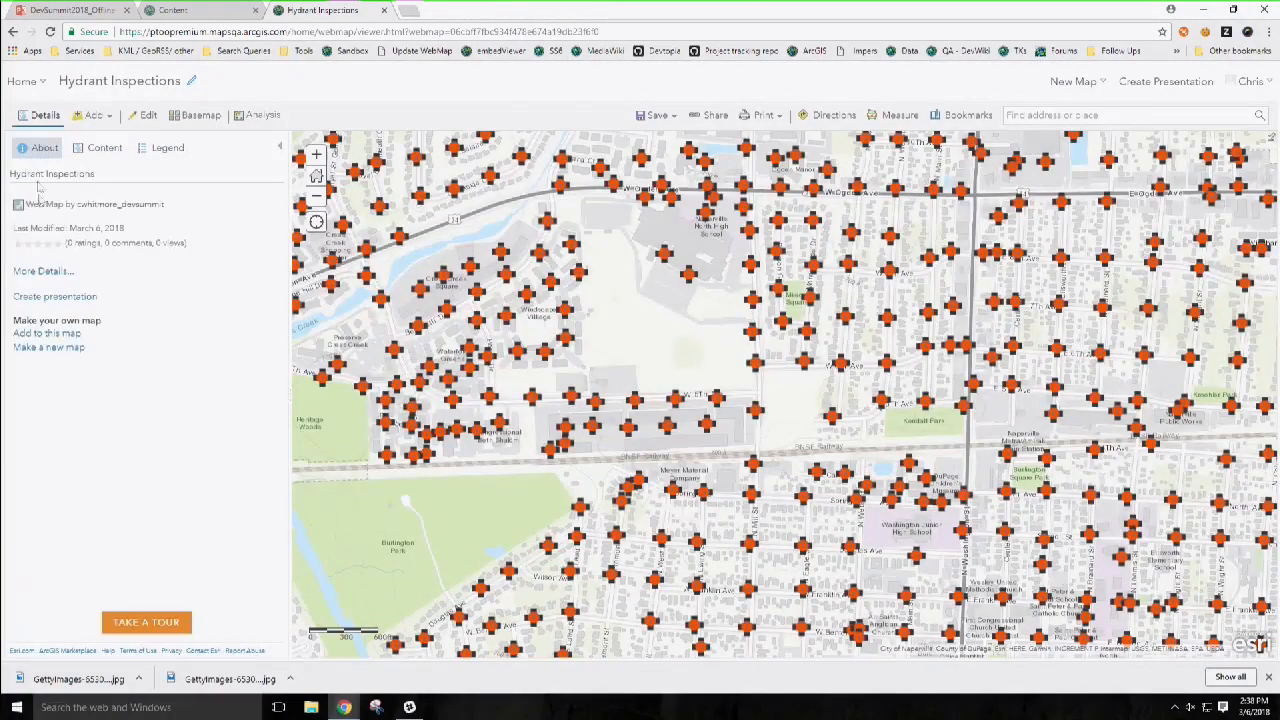
pyautogui.click(43, 271)
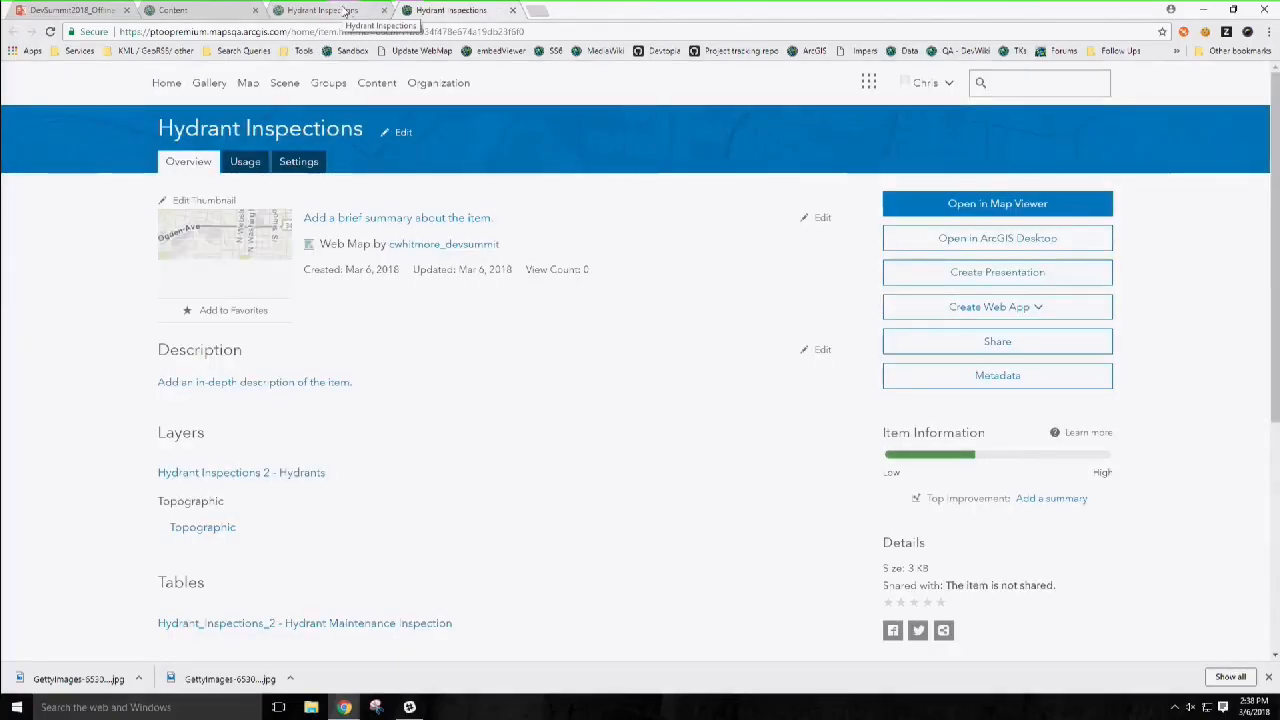
pyautogui.click(307, 163)
pyautogui.scroll(-2, 94, 243)
pyautogui.scroll(-3, 96, 244)
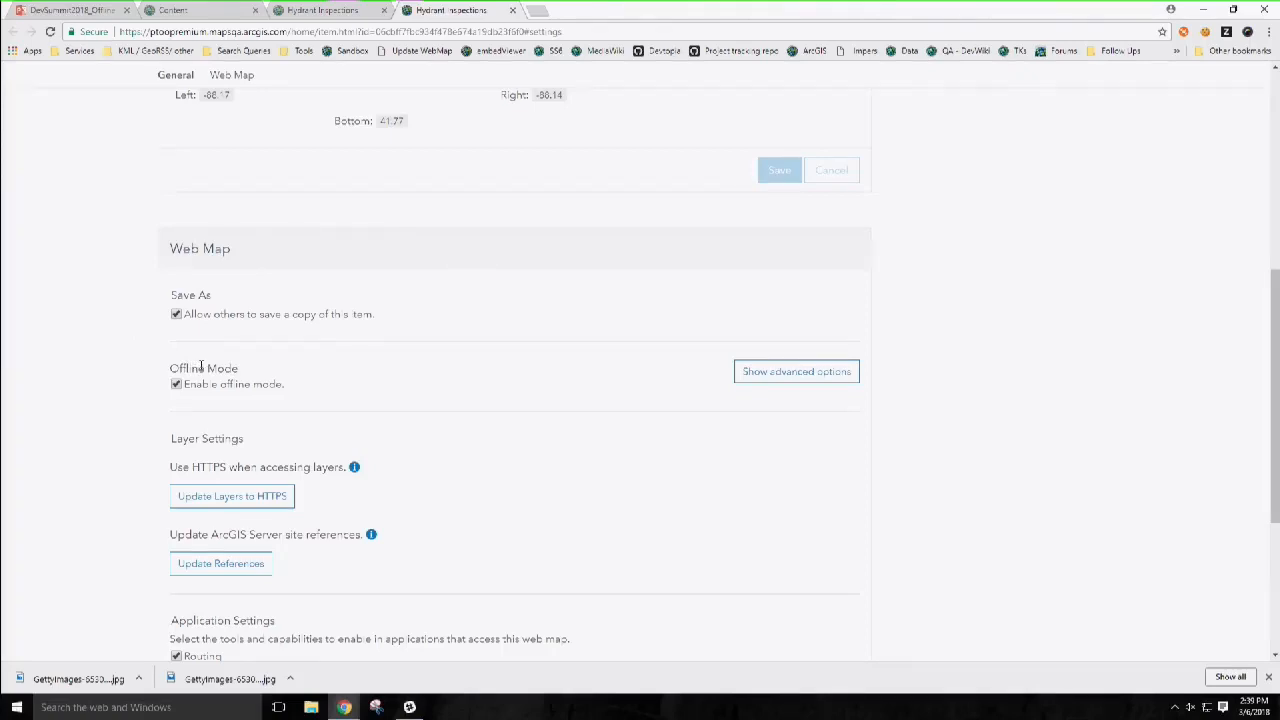
# - Try excluding attachments for editable layers in the advanced offline options, discard the changes, and return to the item overview
pyautogui.click(840, 379)
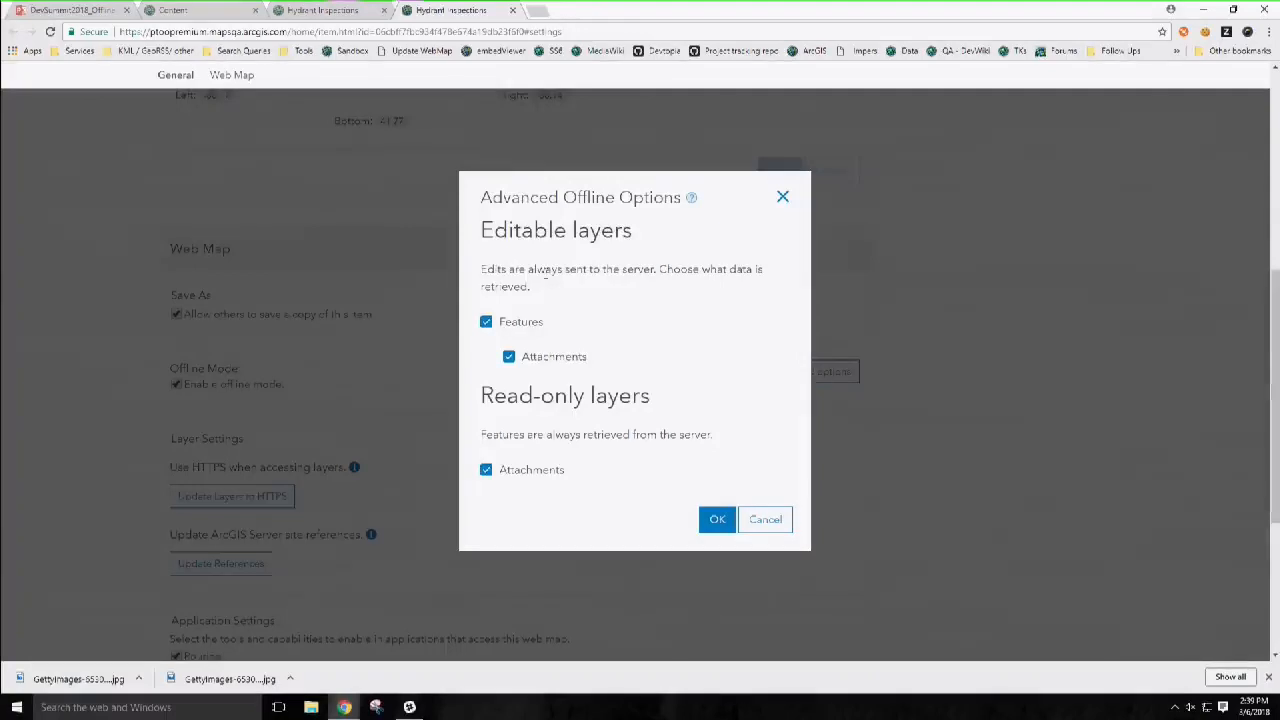
pyautogui.click(509, 357)
pyautogui.click(486, 469)
pyautogui.click(486, 469)
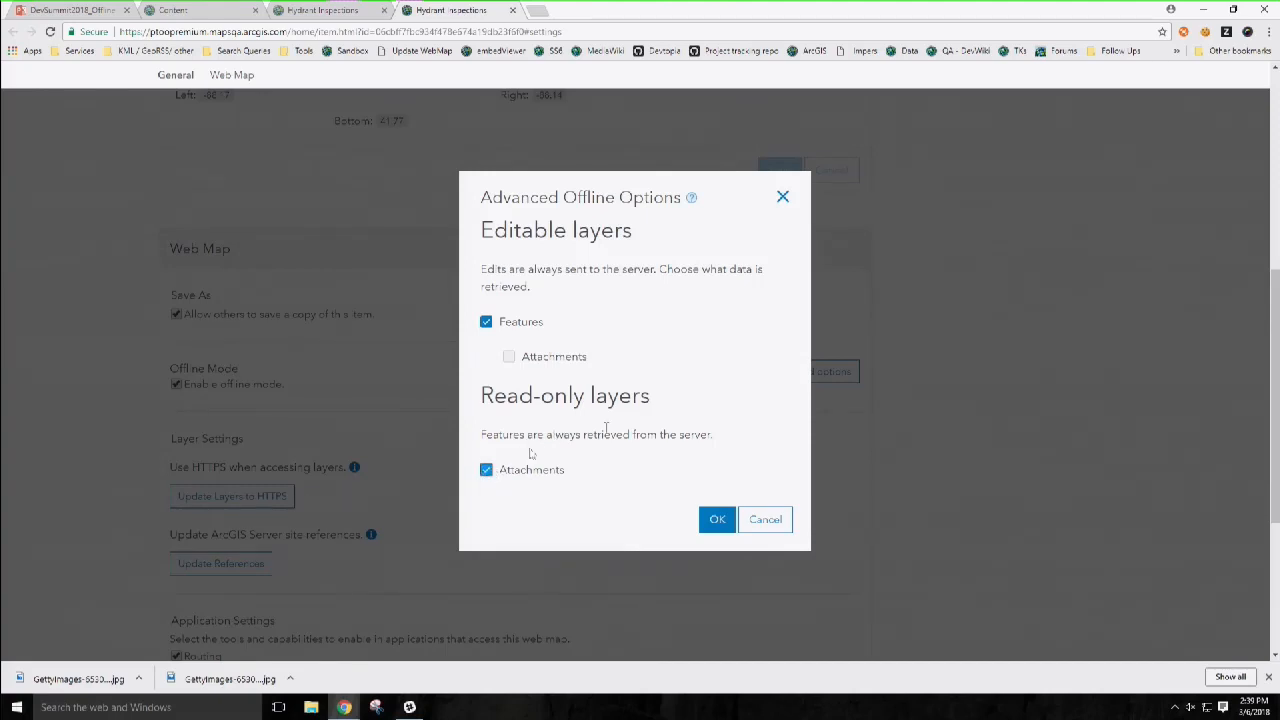
pyautogui.click(757, 521)
pyautogui.scroll(2, 89, 363)
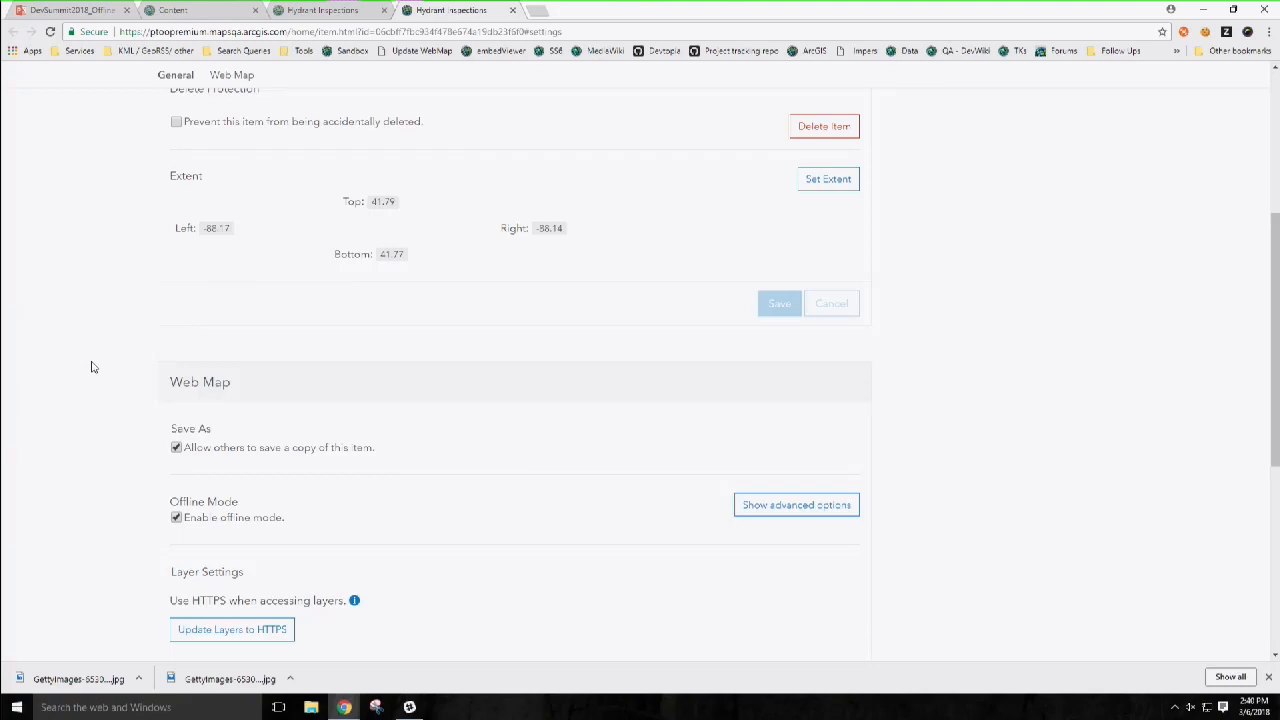
pyautogui.scroll(4, 77, 391)
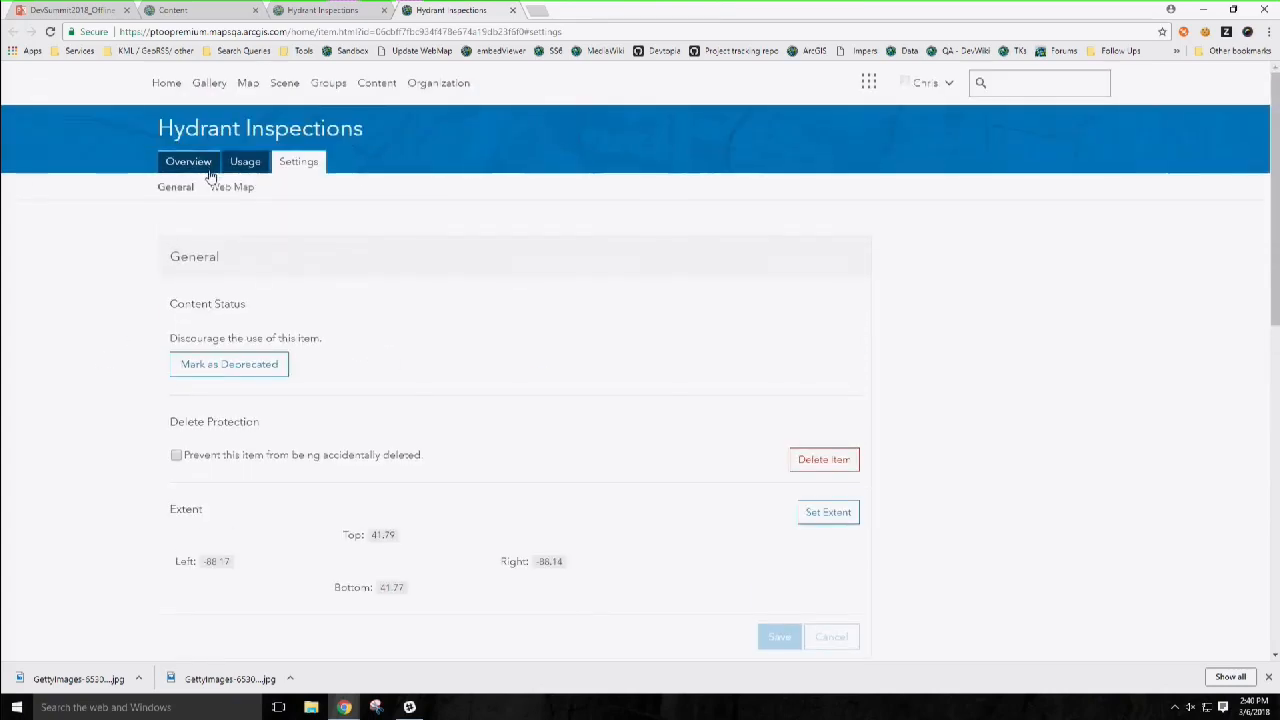
pyautogui.click(190, 163)
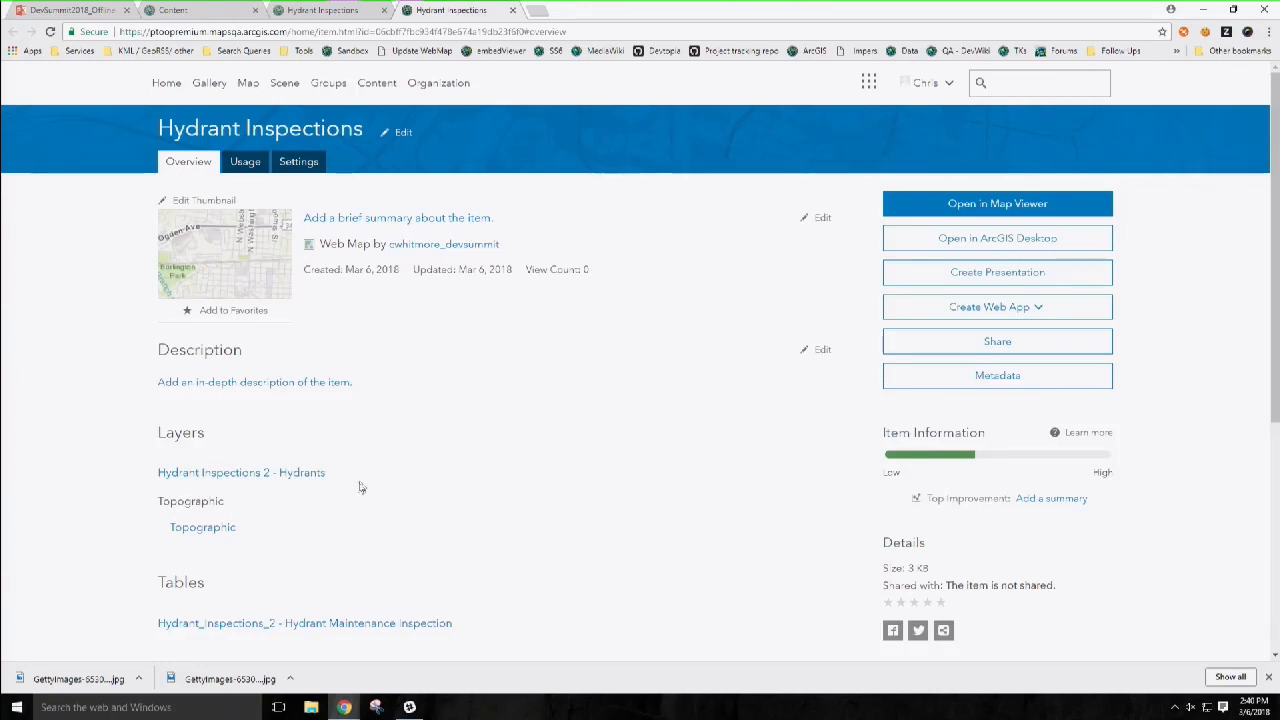
# - Return to the Hydrant Inspections map and show the attribute table of its Hydrants layer
pyautogui.click(325, 14)
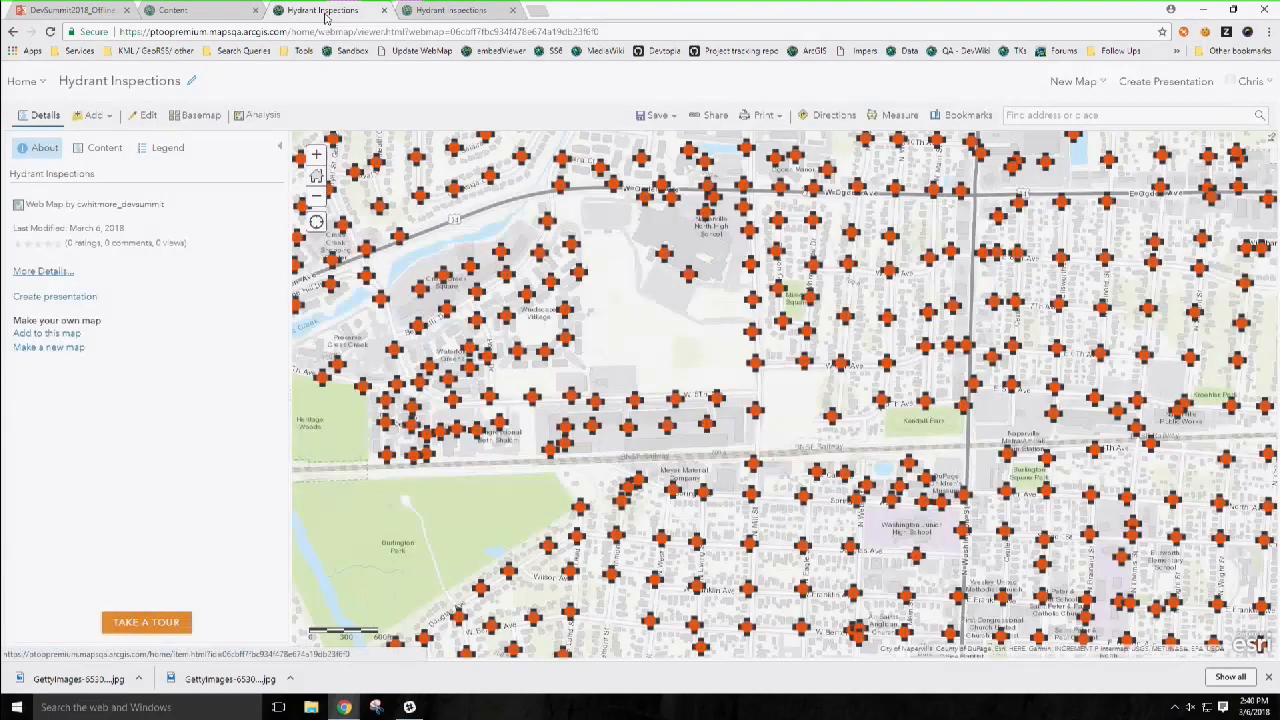
pyautogui.click(104, 147)
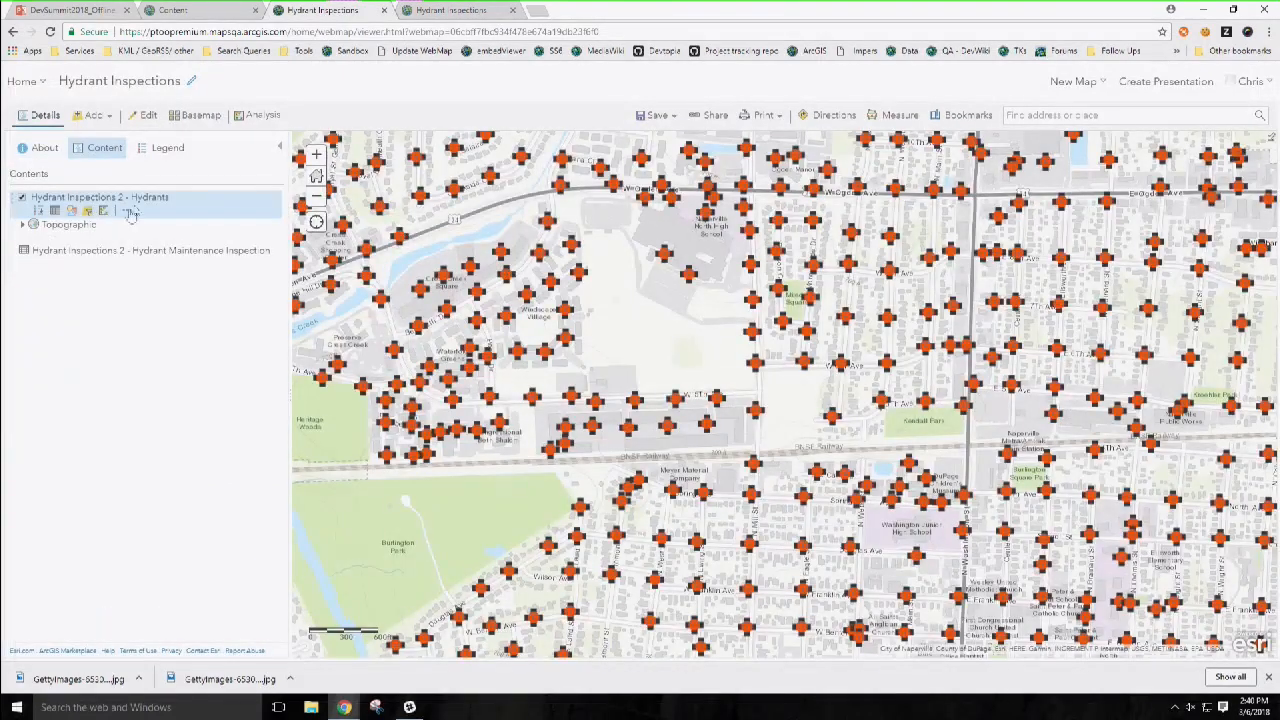
pyautogui.click(55, 211)
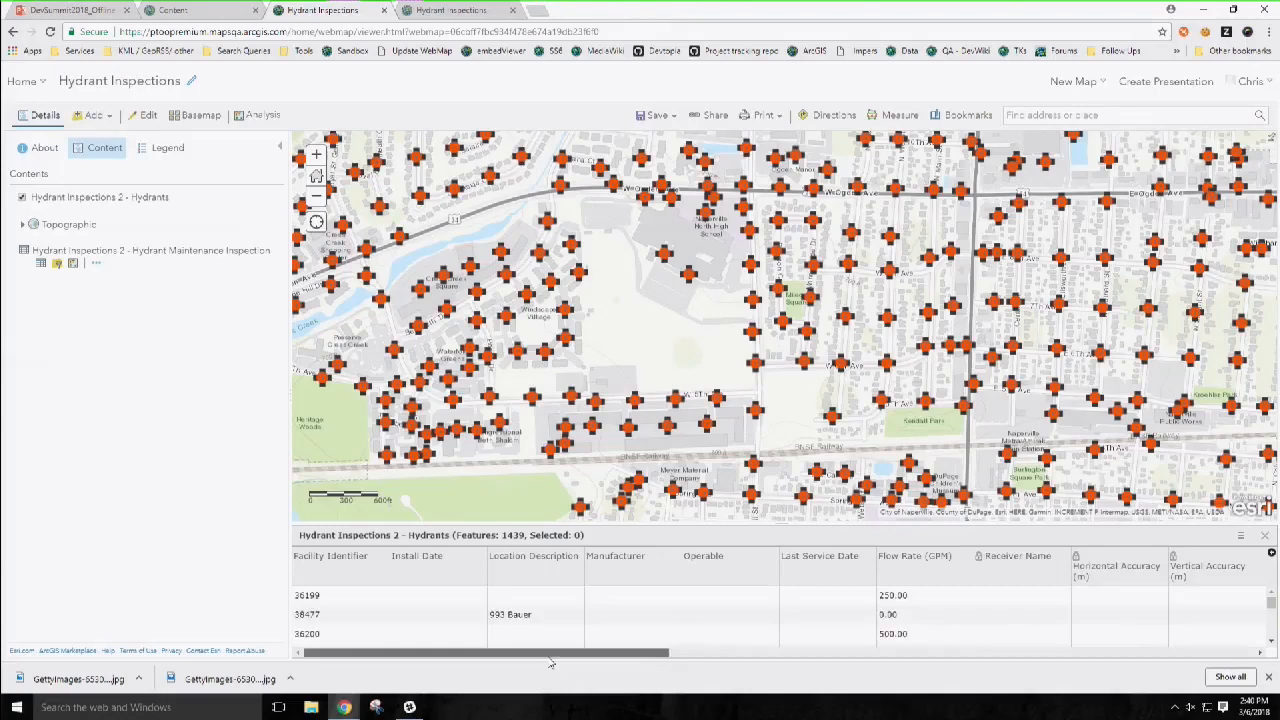
pyautogui.moveTo(551, 653); pyautogui.dragTo(557, 660)
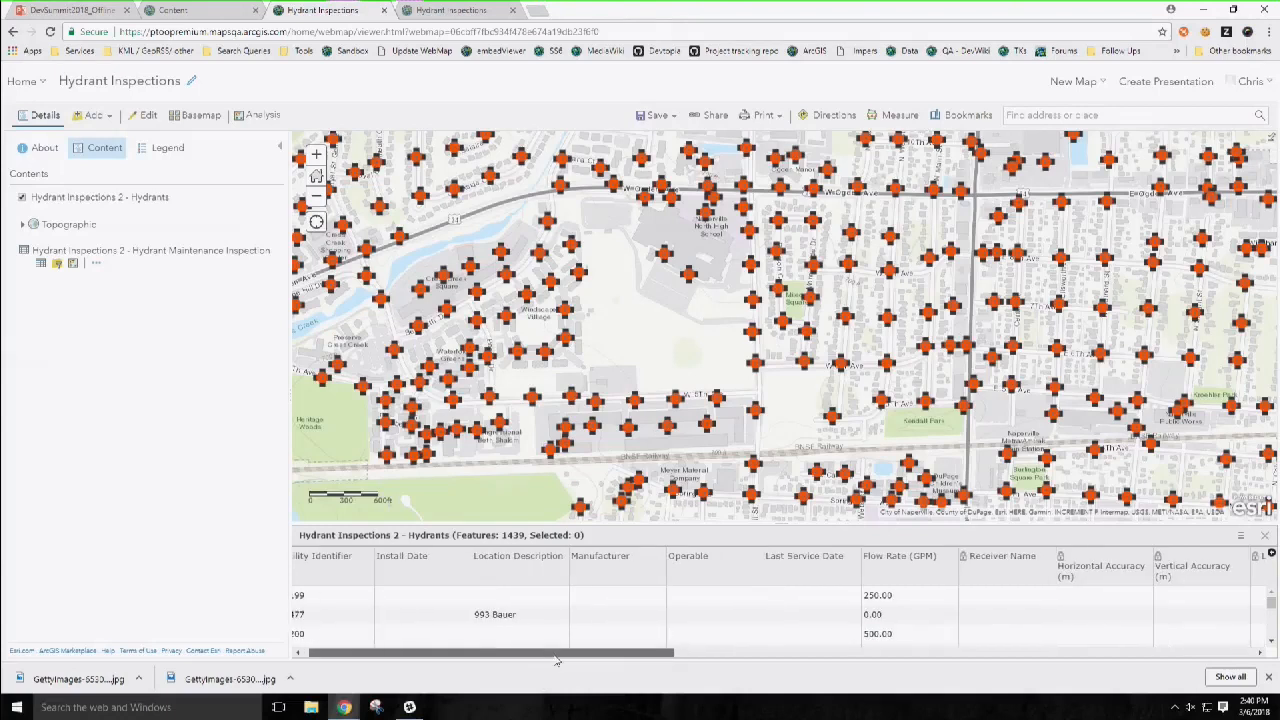
# - Examine the operations available for the Manufacturer and Install Date columns and the options for the Hydrants table
pyautogui.click(609, 568)
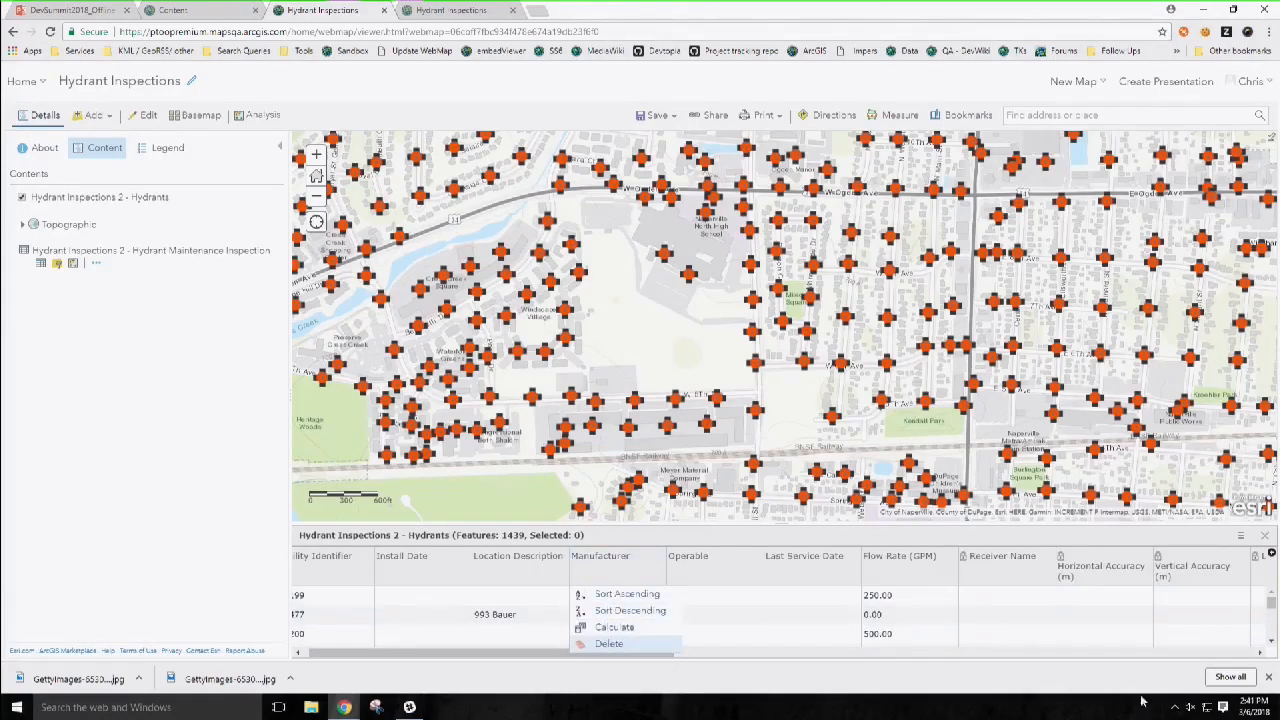
pyautogui.click(1239, 538)
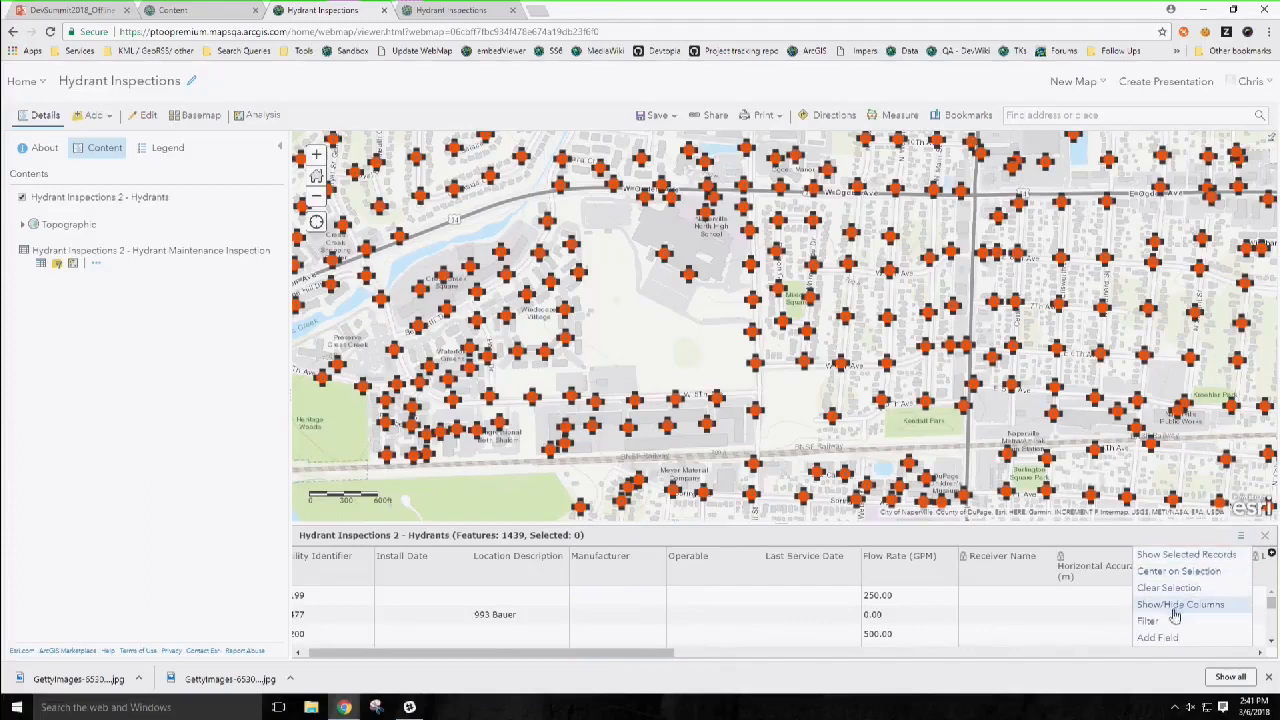
pyautogui.click(92, 355)
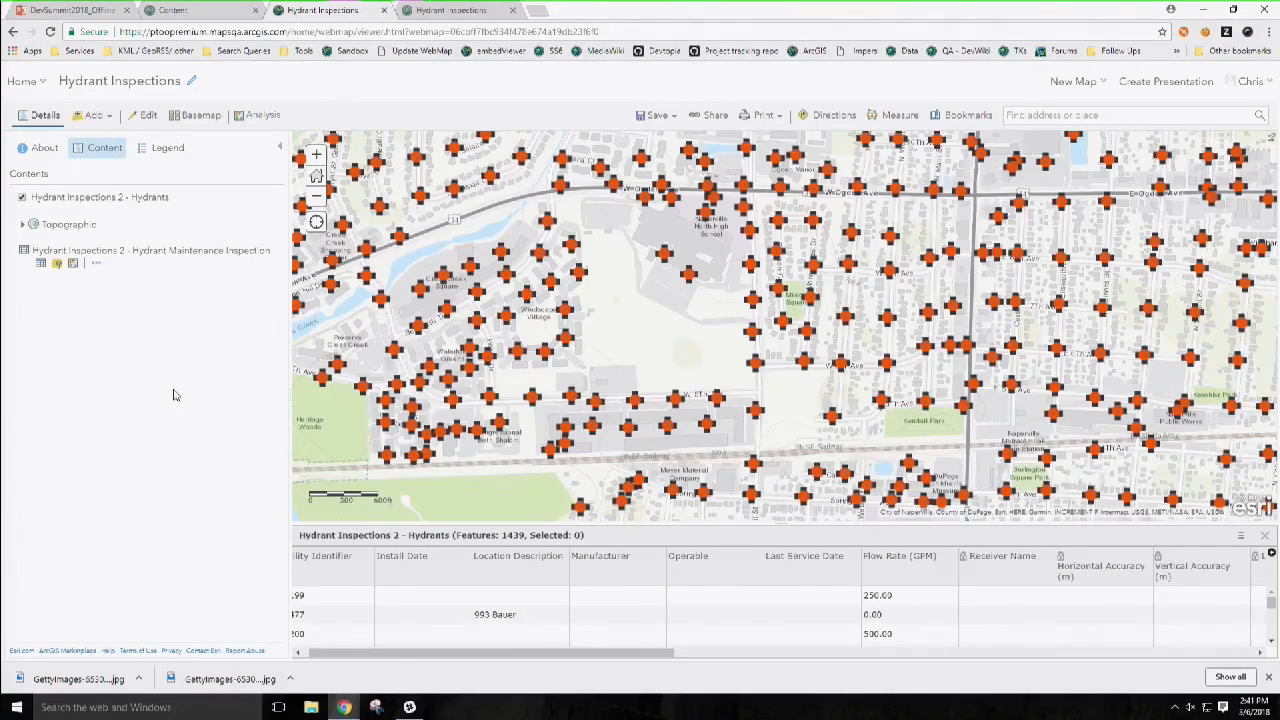
pyautogui.click(451, 573)
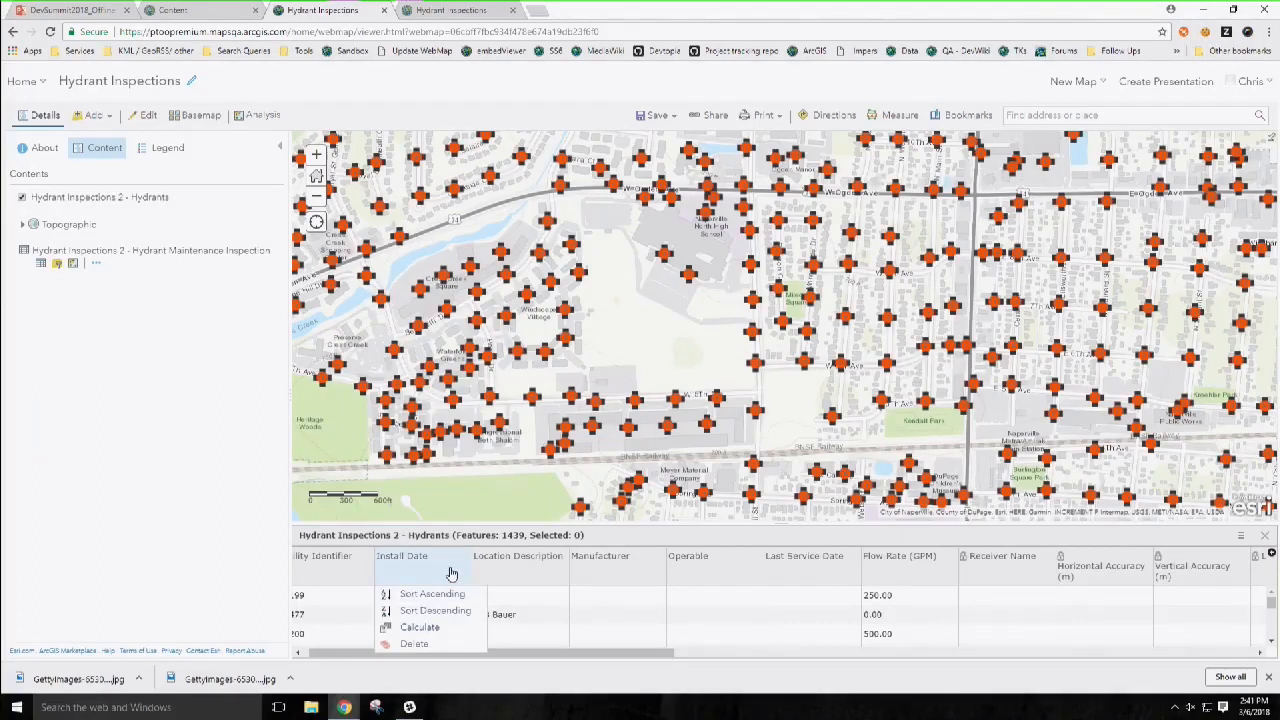